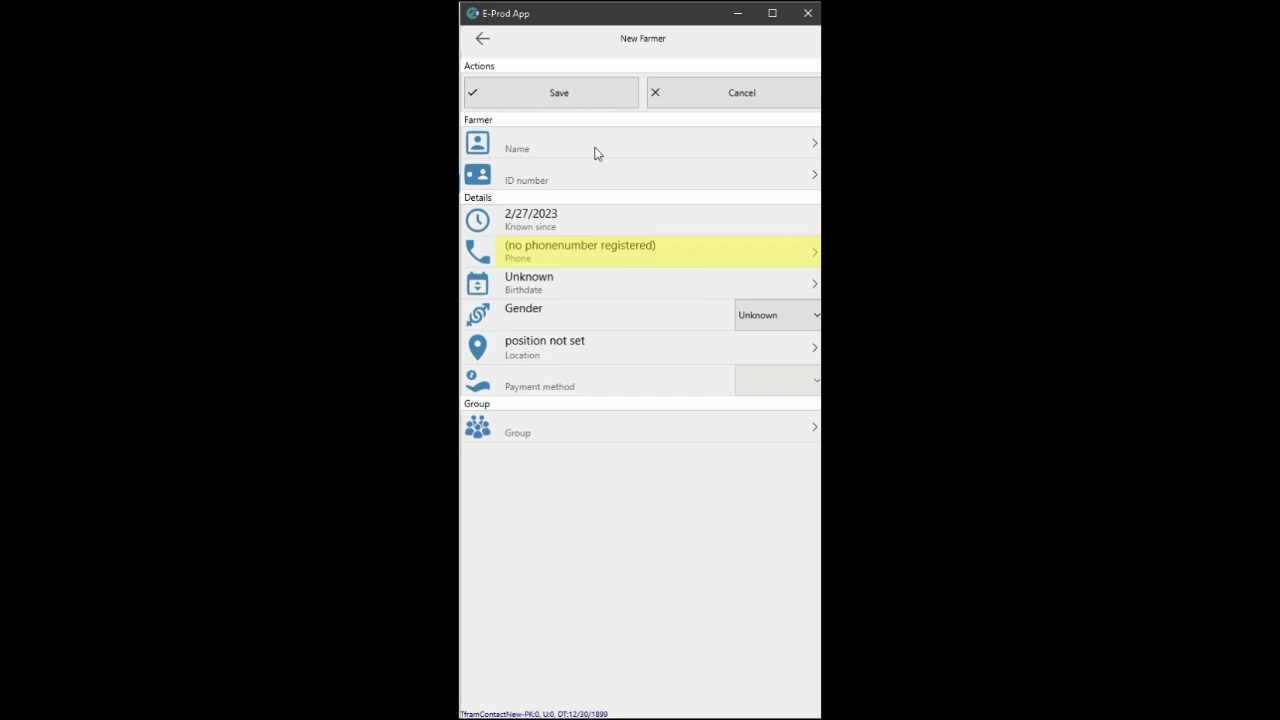
Enter the new farmer's full name, correcting the mistyped letters.
{"action": "left_click", "coordinate": [594, 152]}
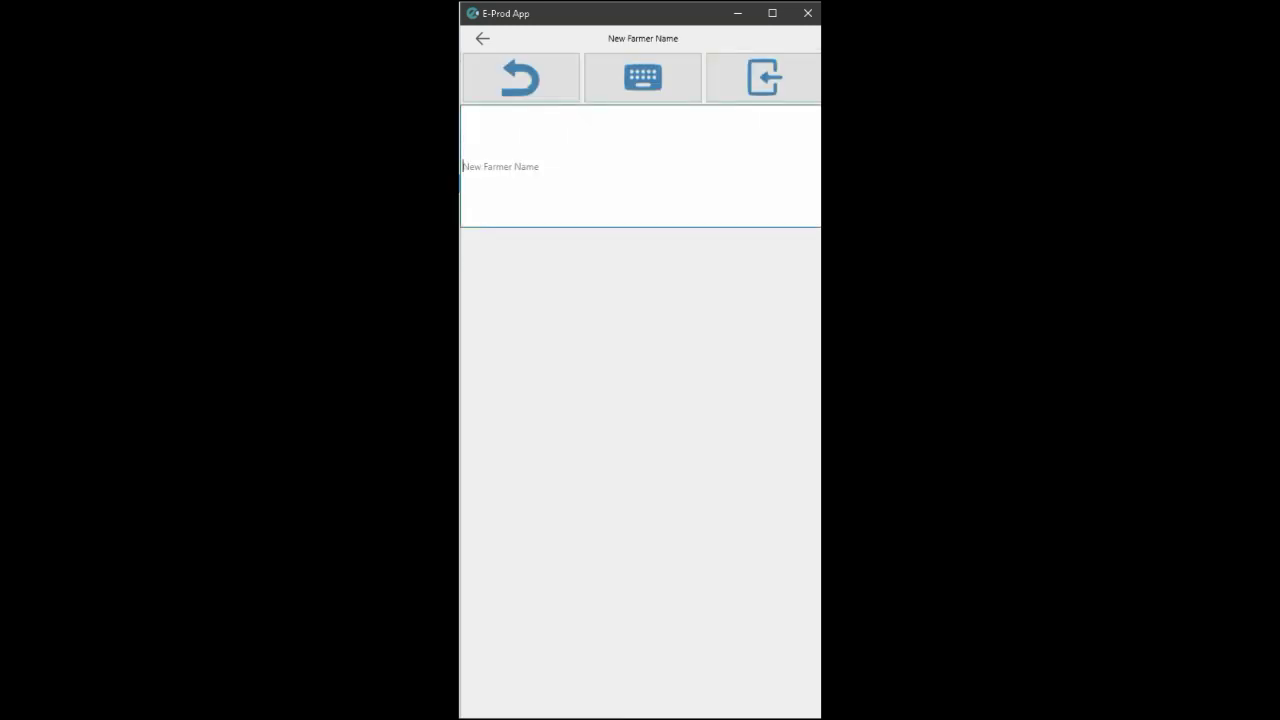
{"action": "left_click", "coordinate": [762, 78]}
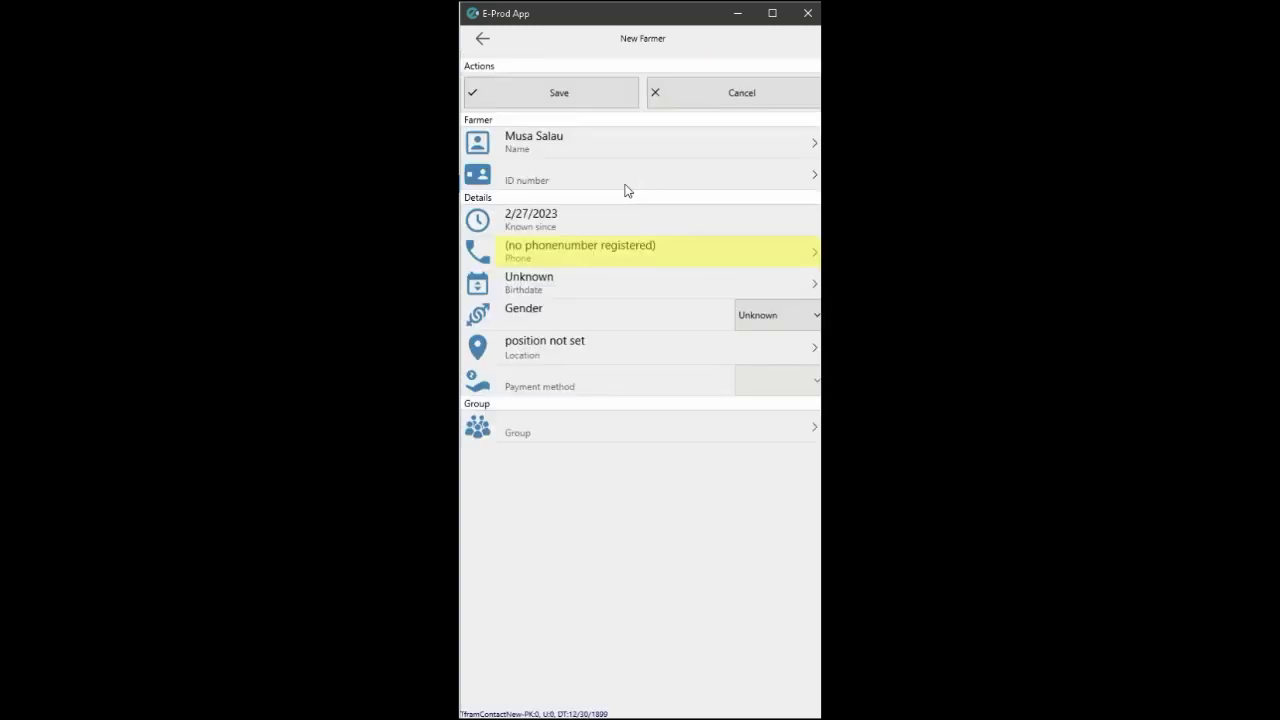
Enter the farmer's ID number, trimming the extra zeros.
{"action": "left_click", "coordinate": [568, 182]}
{"action": "type", "text": "0"}
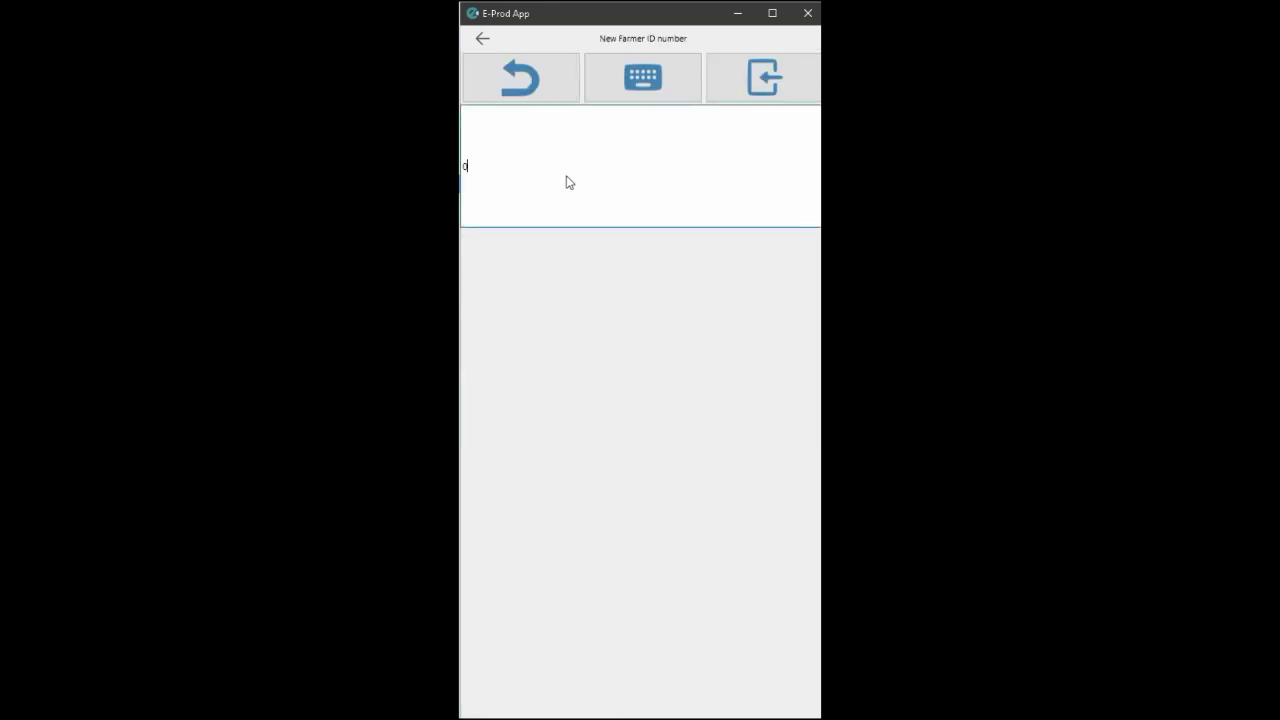
{"action": "type", "text": "000000000000000"}
{"action": "key", "text": "BackSpace"}
{"action": "key", "text": "BackSpace"}
{"action": "type", "text": "78"}
{"action": "left_click", "coordinate": [740, 98]}
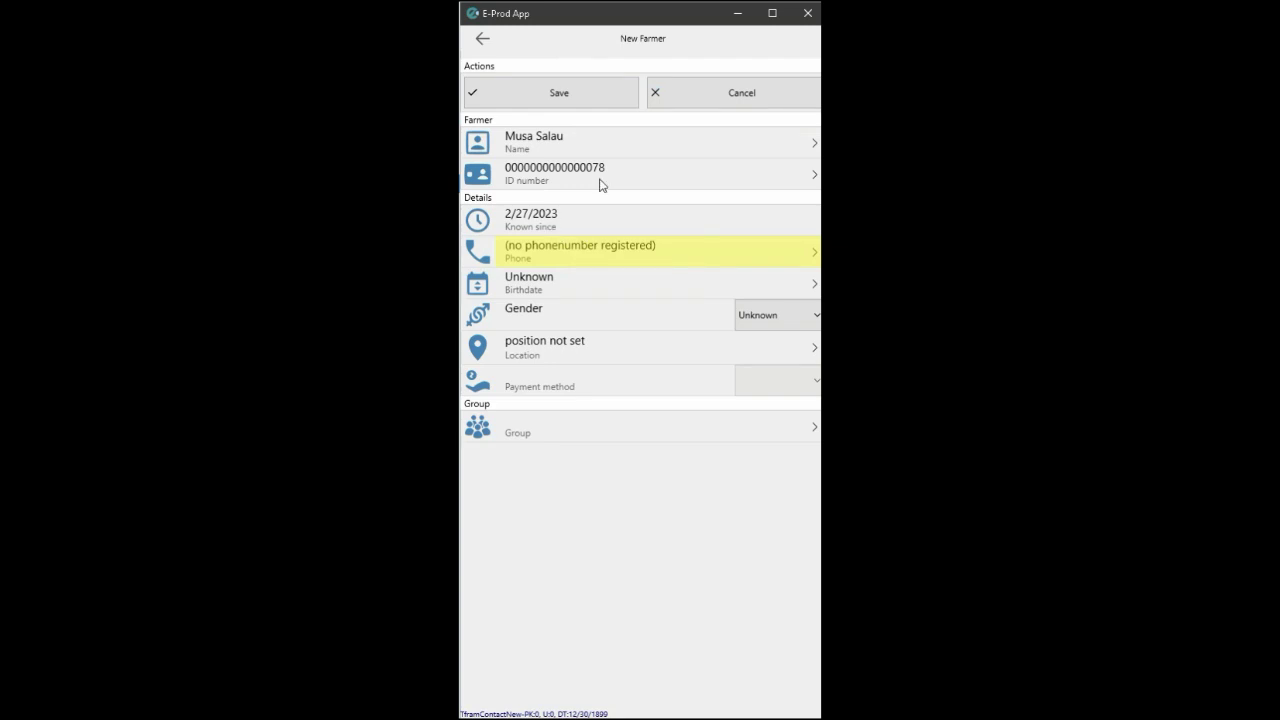
Enter the farmer's phone number.
{"action": "left_click", "coordinate": [576, 257]}
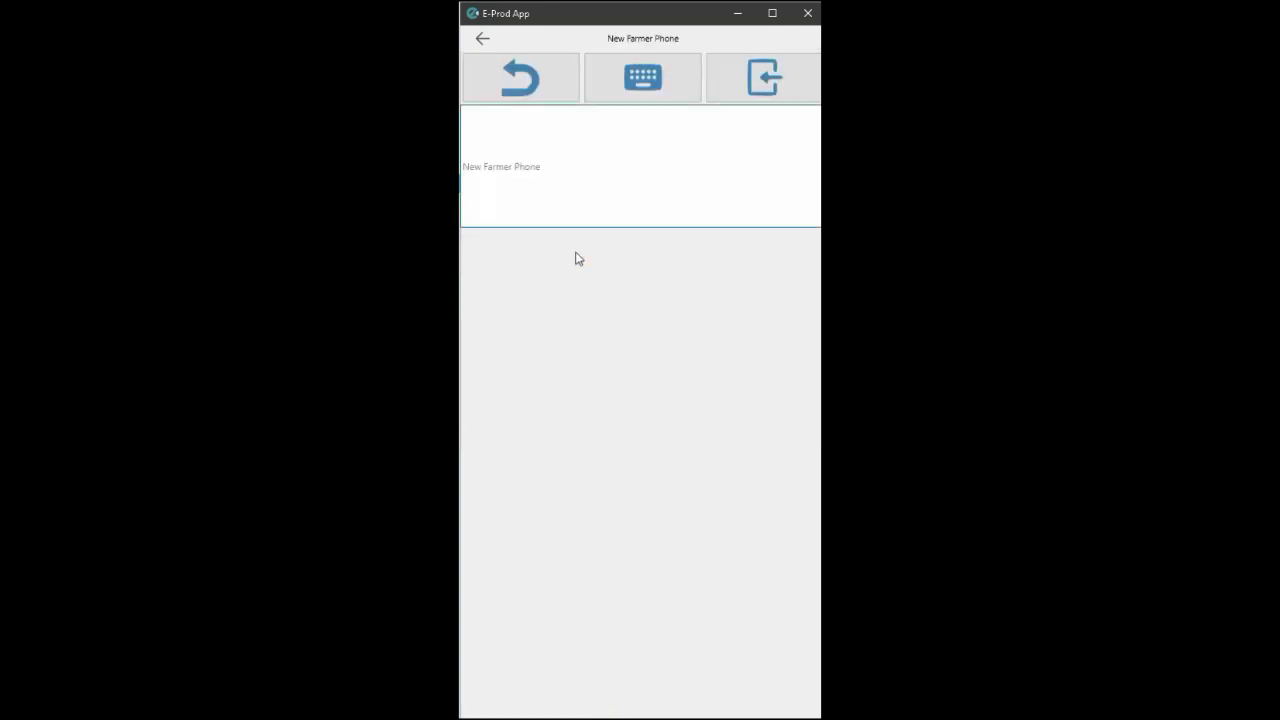
{"action": "key", "text": "Return"}
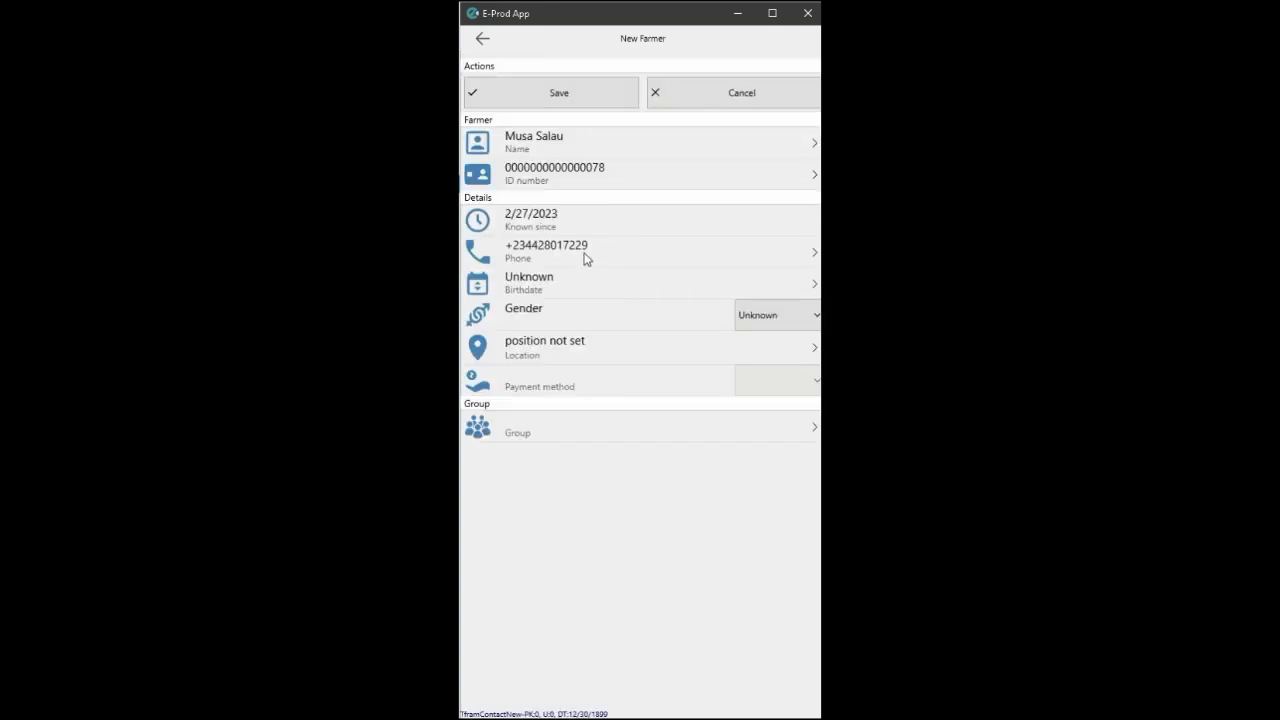
Pick day 2 in the birthdate calendar and type 1985 as the year.
{"action": "left_click", "coordinate": [790, 289]}
{"action": "double_click", "coordinate": [649, 329]}
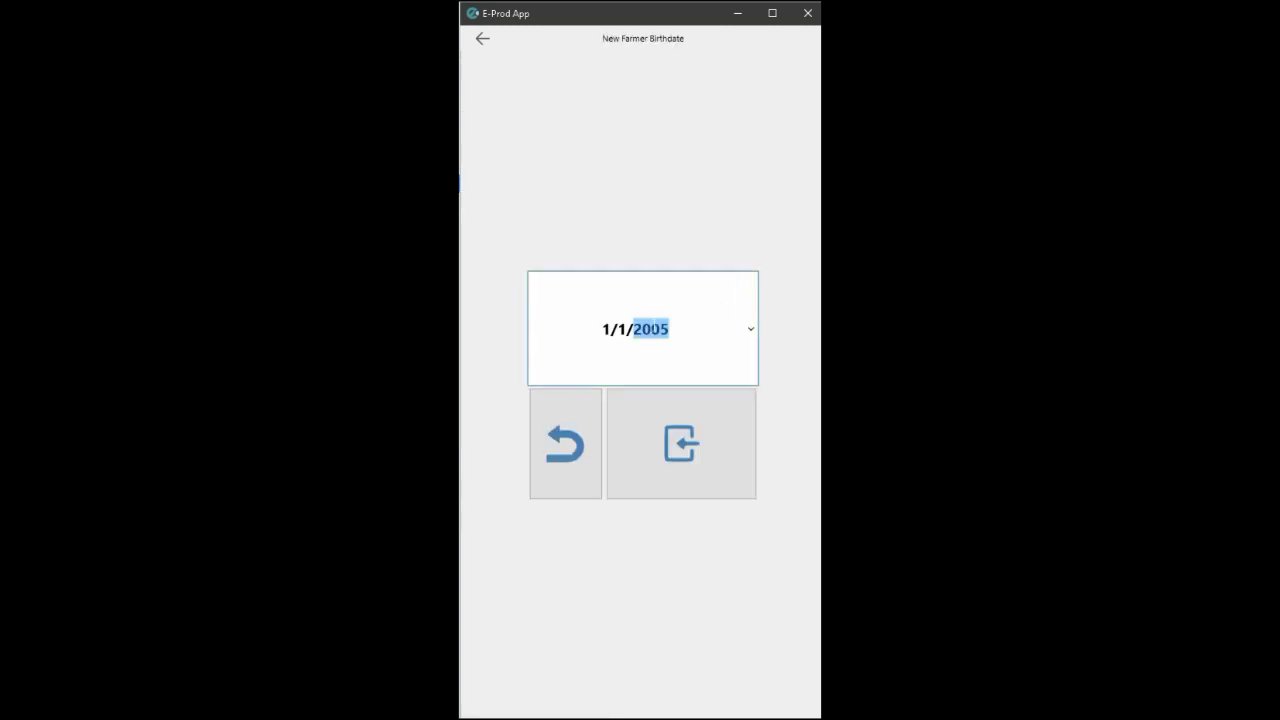
{"action": "left_click", "coordinate": [751, 329]}
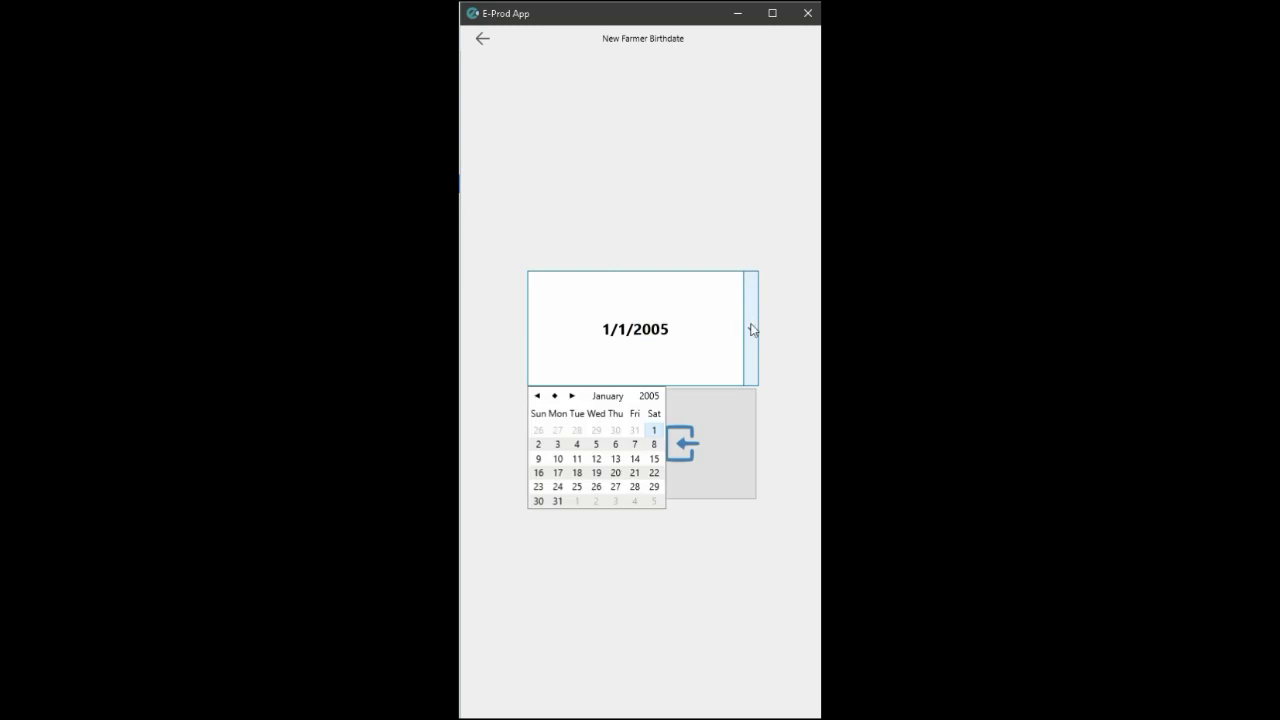
{"action": "left_click", "coordinate": [650, 398]}
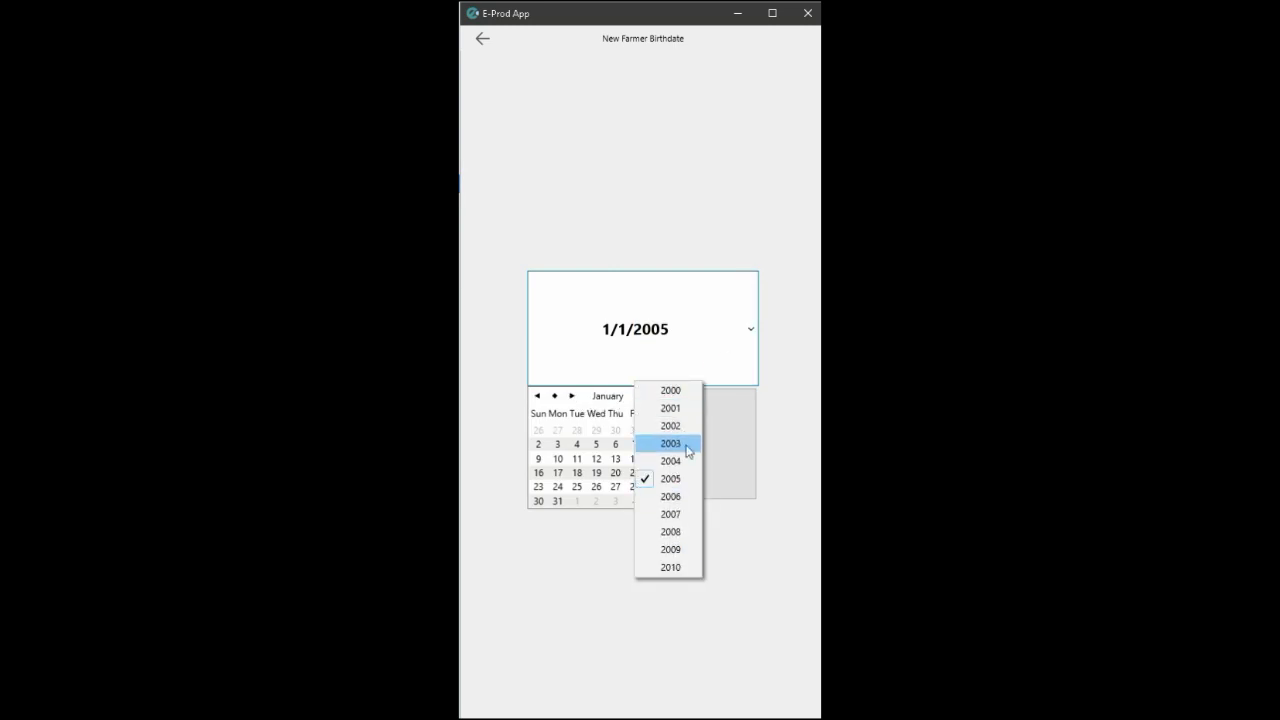
{"action": "left_click", "coordinate": [670, 425]}
{"action": "left_click", "coordinate": [651, 398]}
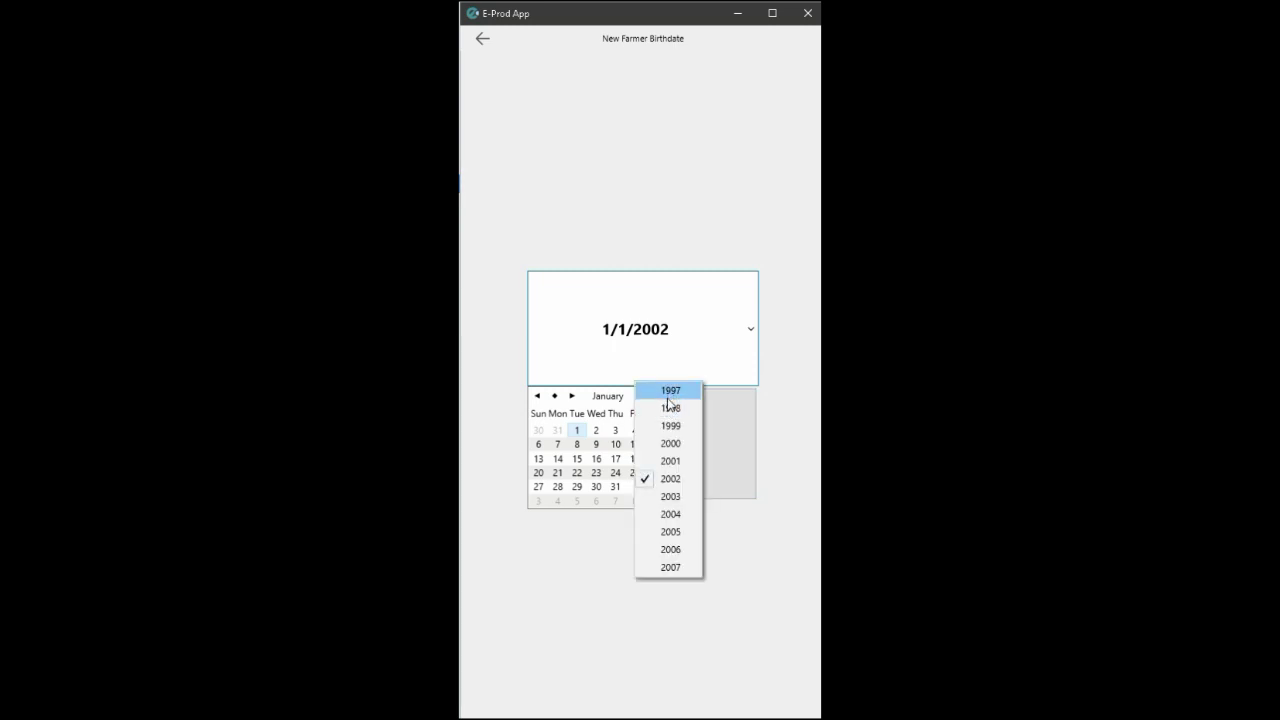
{"action": "left_click", "coordinate": [670, 391]}
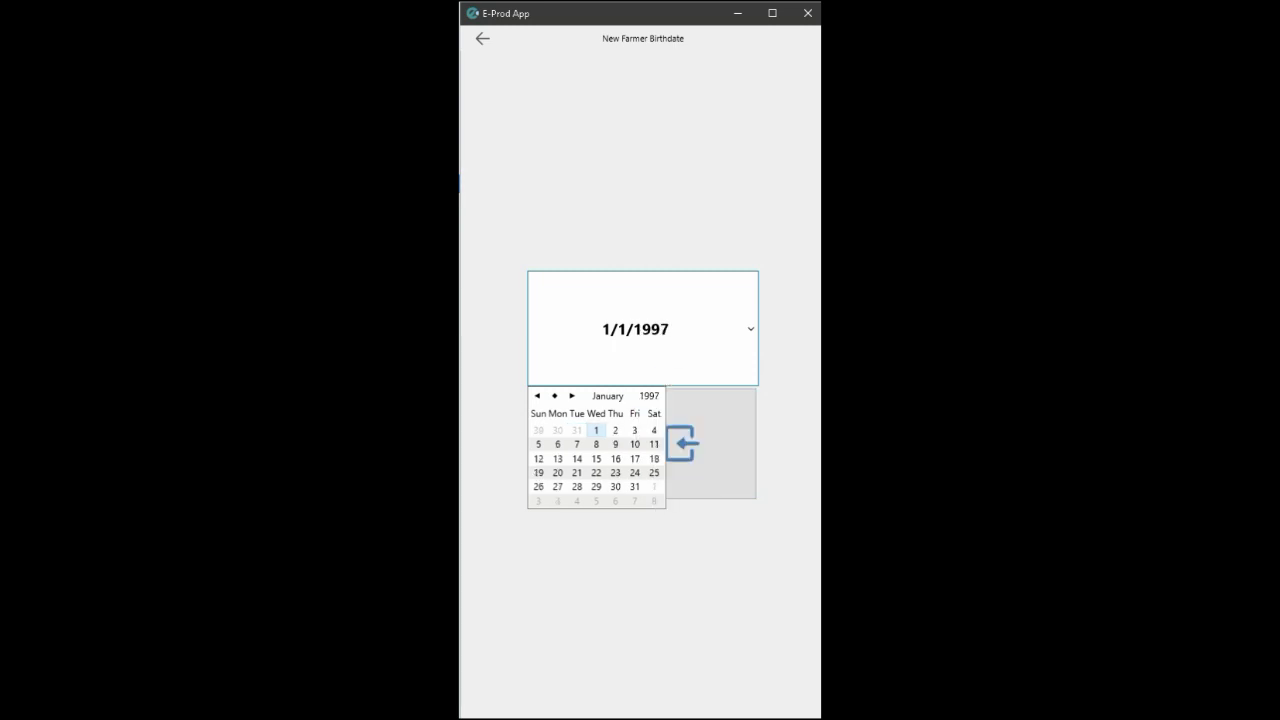
{"action": "left_click", "coordinate": [615, 430]}
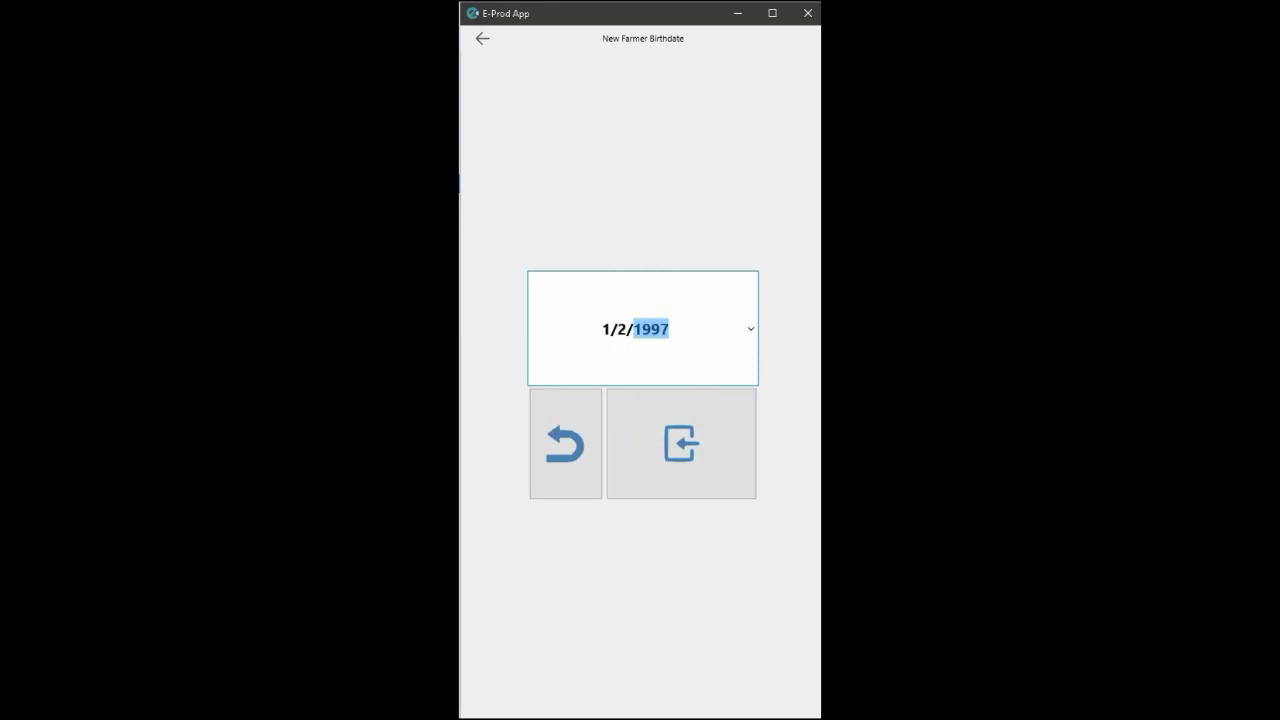
{"action": "type", "text": "1985"}
Confirm the birthdate 1/2/1985 and set gender to Male.
{"action": "left_click", "coordinate": [681, 443]}
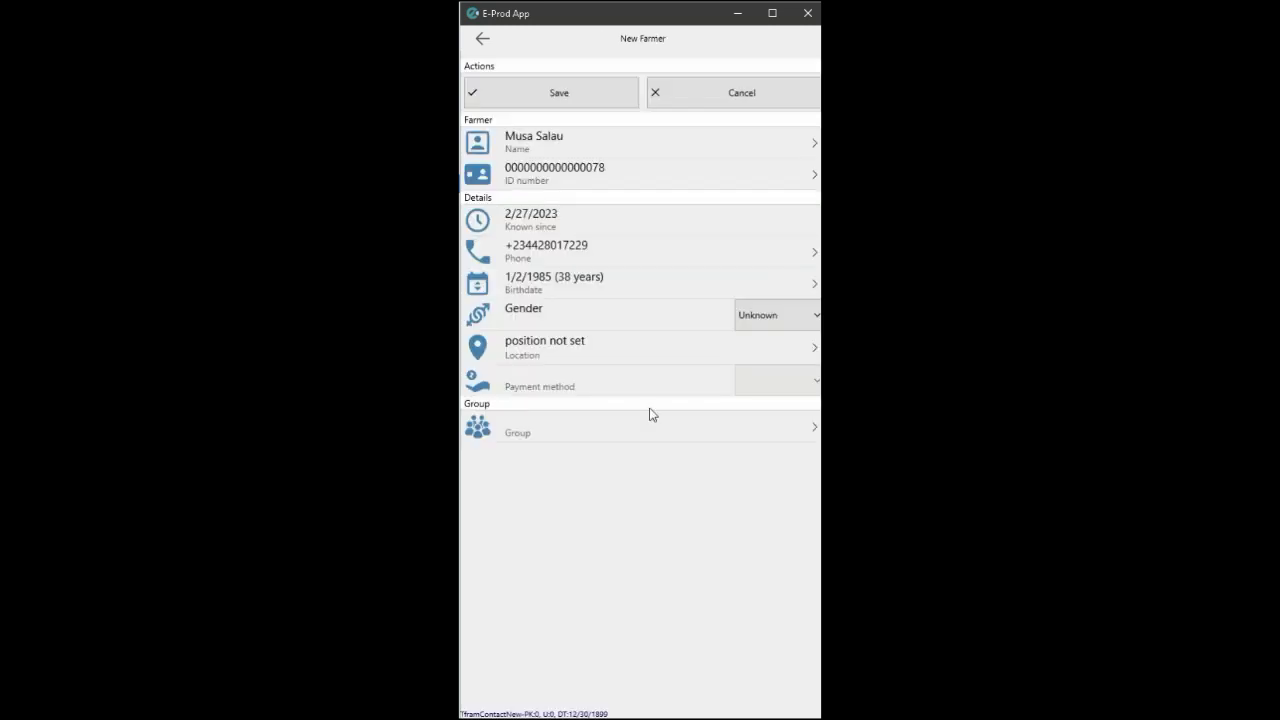
{"action": "left_click", "coordinate": [796, 315]}
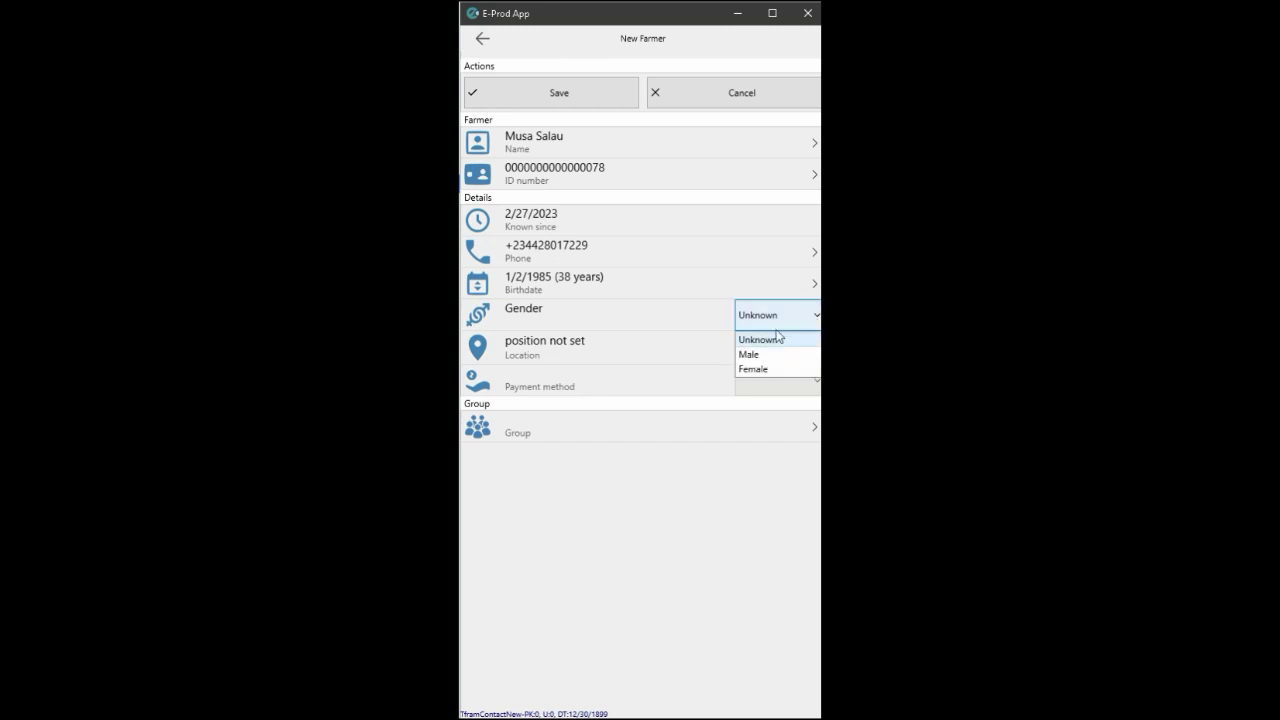
{"action": "left_click", "coordinate": [760, 357]}
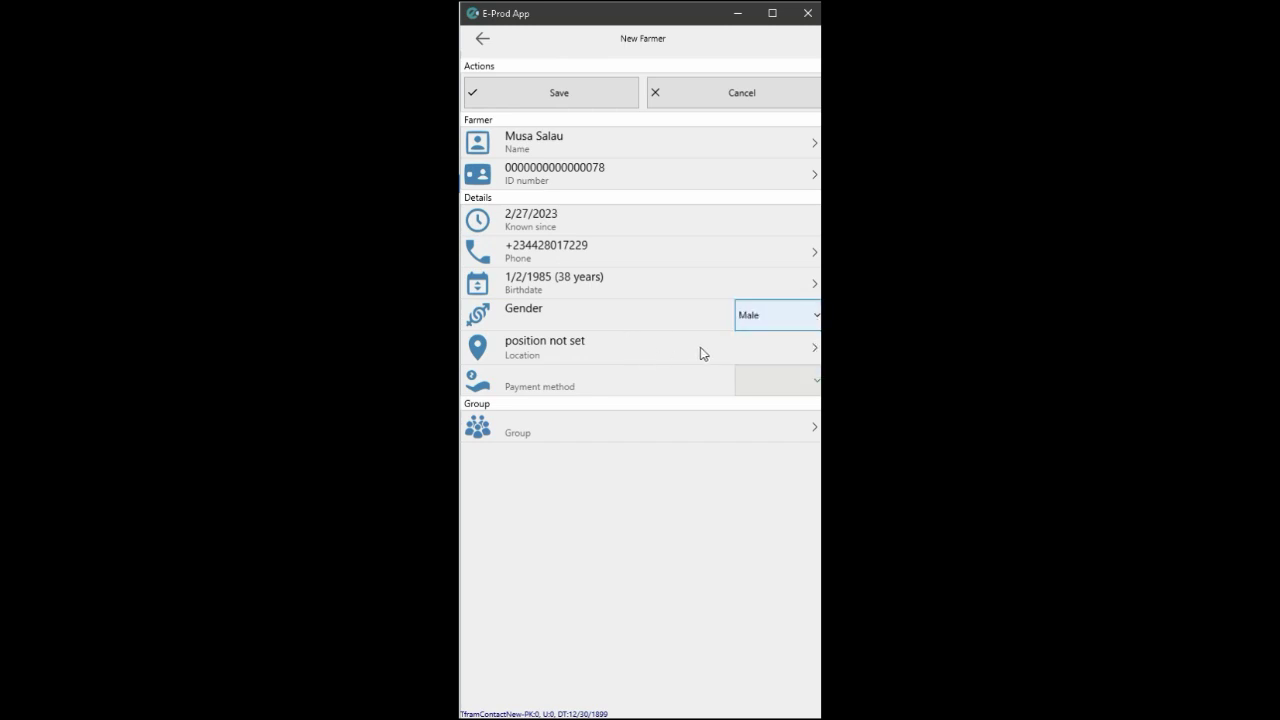
Record the current GPS location, assign group Ciromawa, and save the farmer.
{"action": "left_click", "coordinate": [725, 350]}
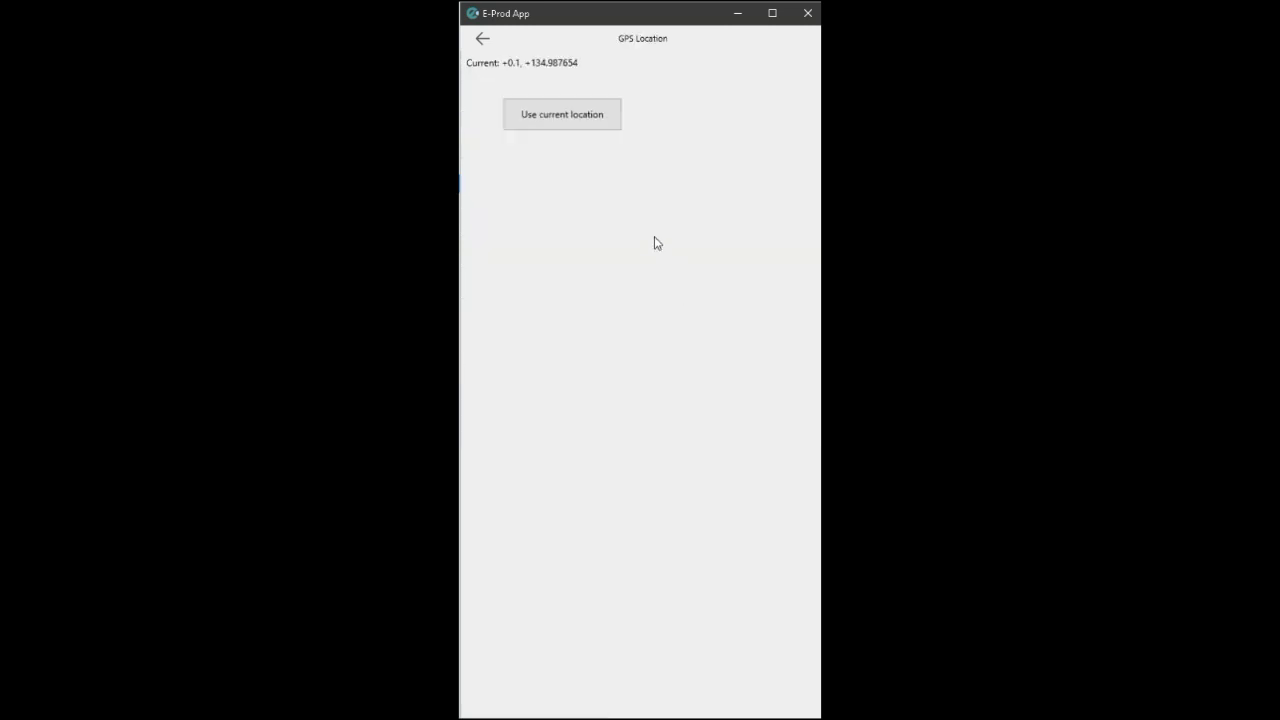
{"action": "left_click", "coordinate": [569, 125]}
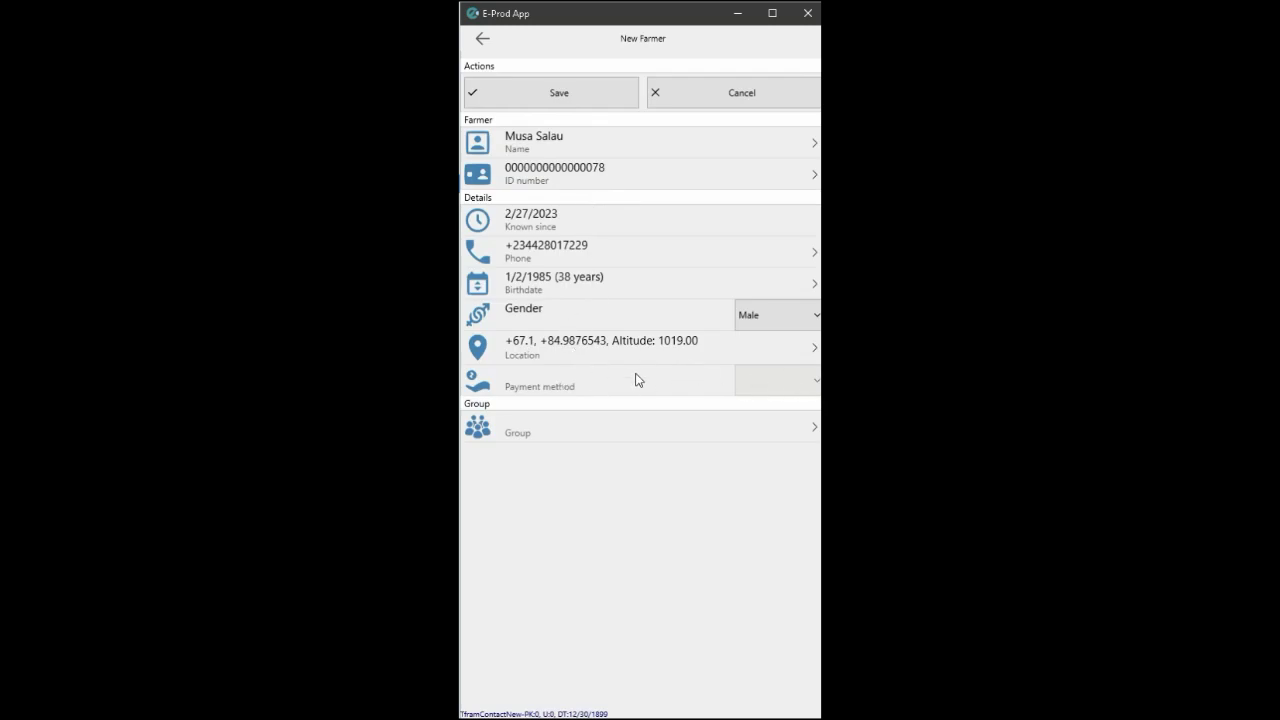
{"action": "left_click", "coordinate": [565, 437]}
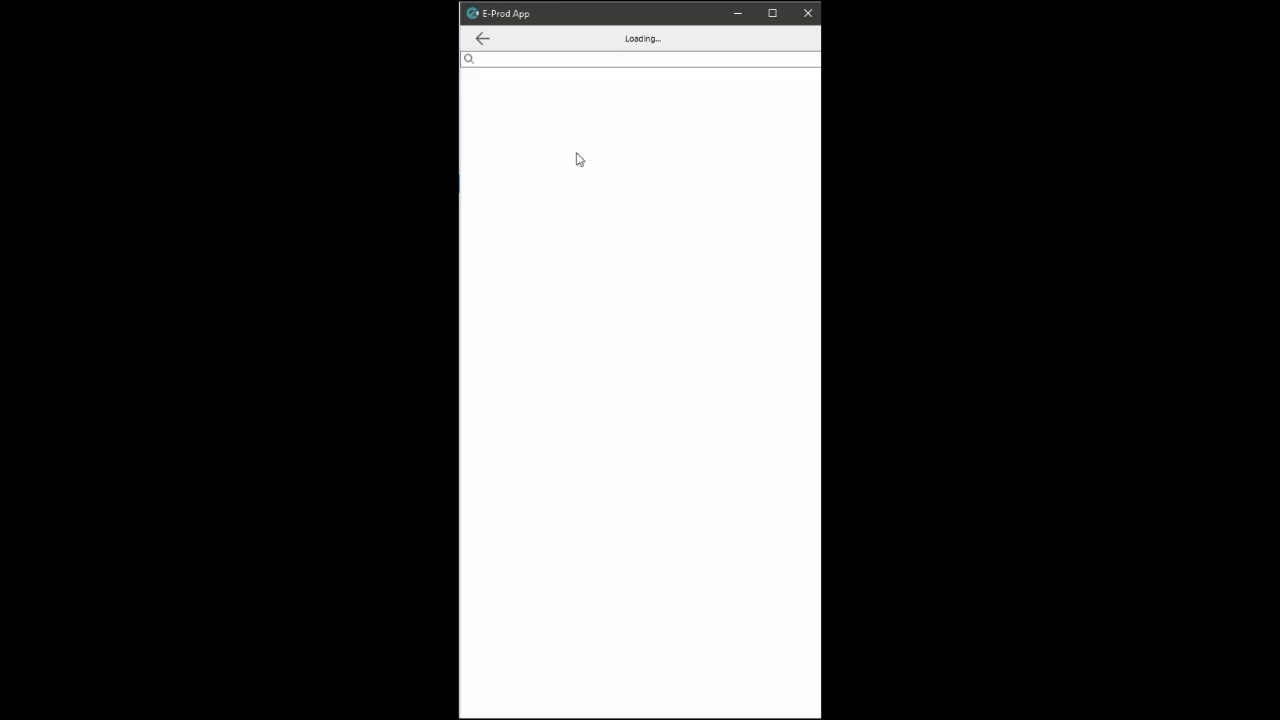
{"action": "left_click", "coordinate": [517, 93]}
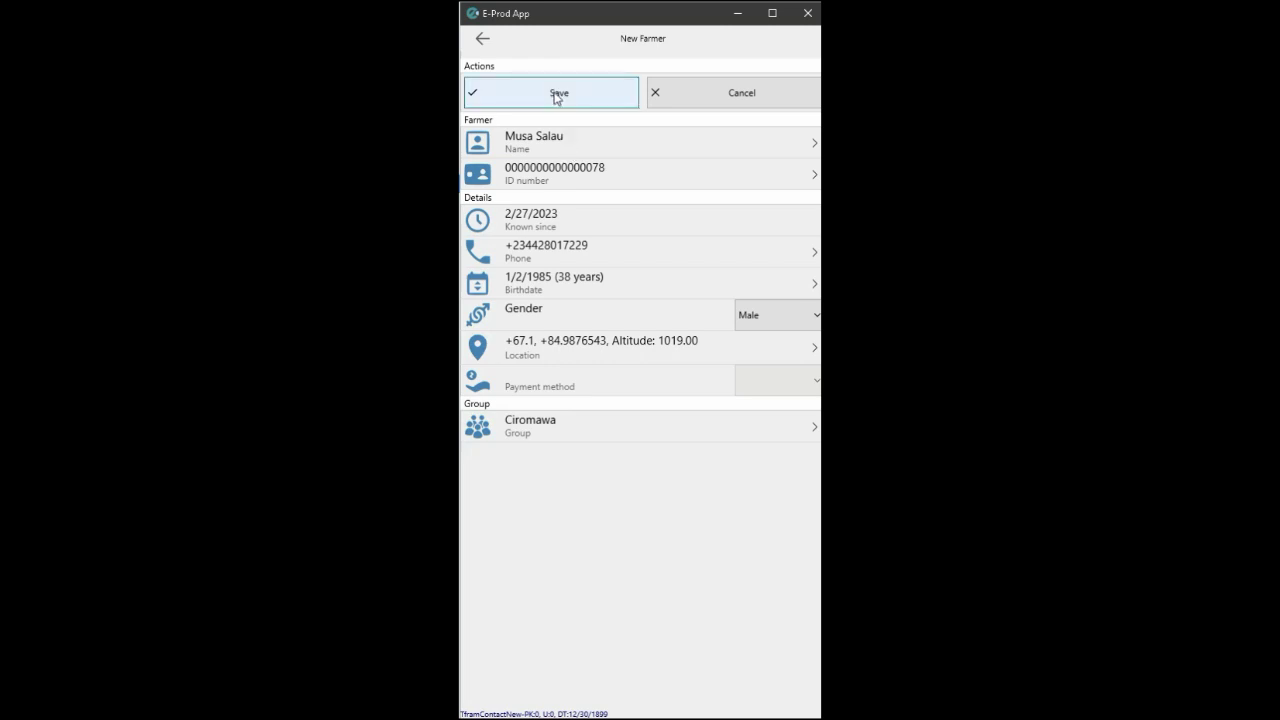
{"action": "left_click", "coordinate": [556, 96]}
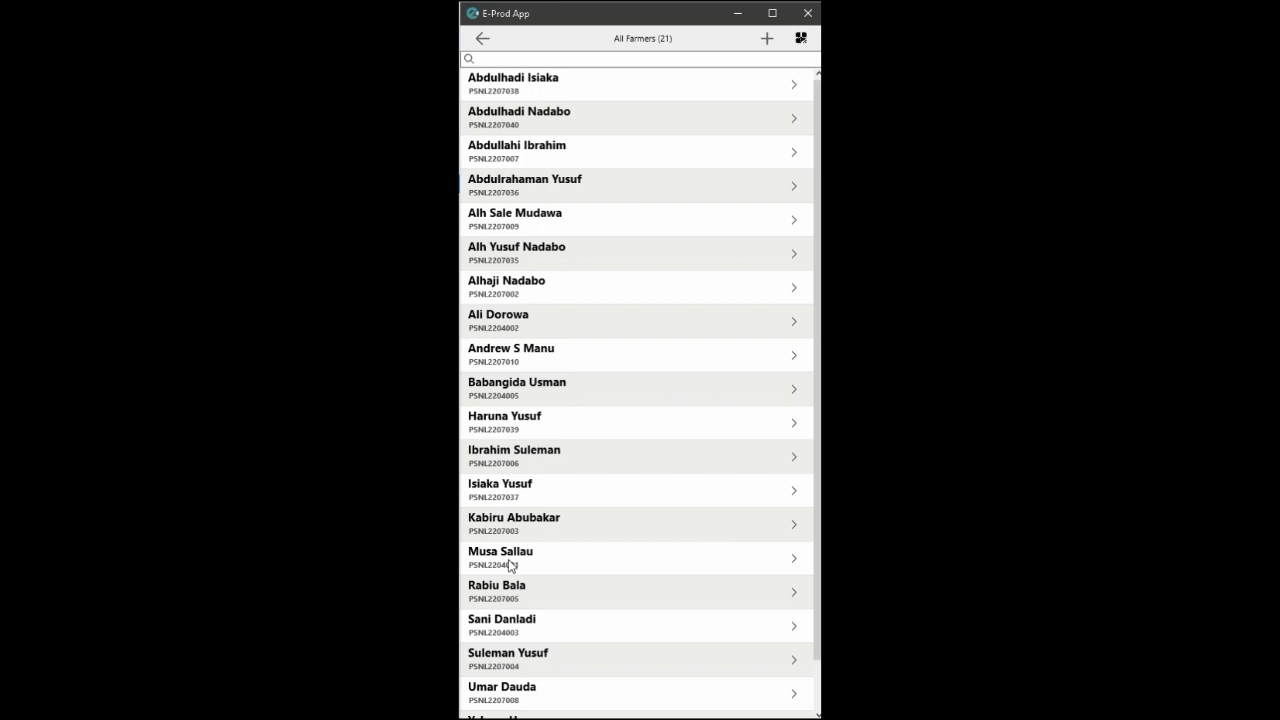
Open the newly saved farmer's details from the All Farmers (21) list.
{"action": "left_click", "coordinate": [510, 563]}
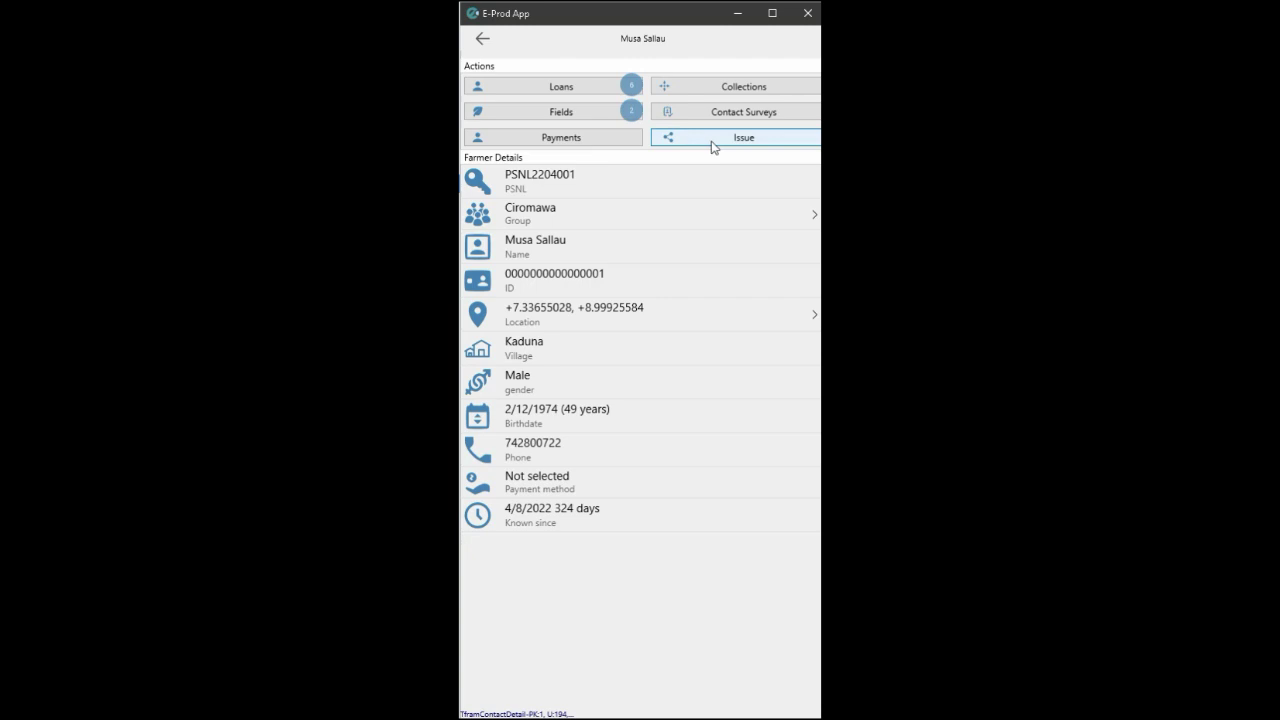
Issue 100 kg of FARO 44 SEEDS to the farmer as a Seeds Loan.
{"action": "left_click", "coordinate": [713, 145]}
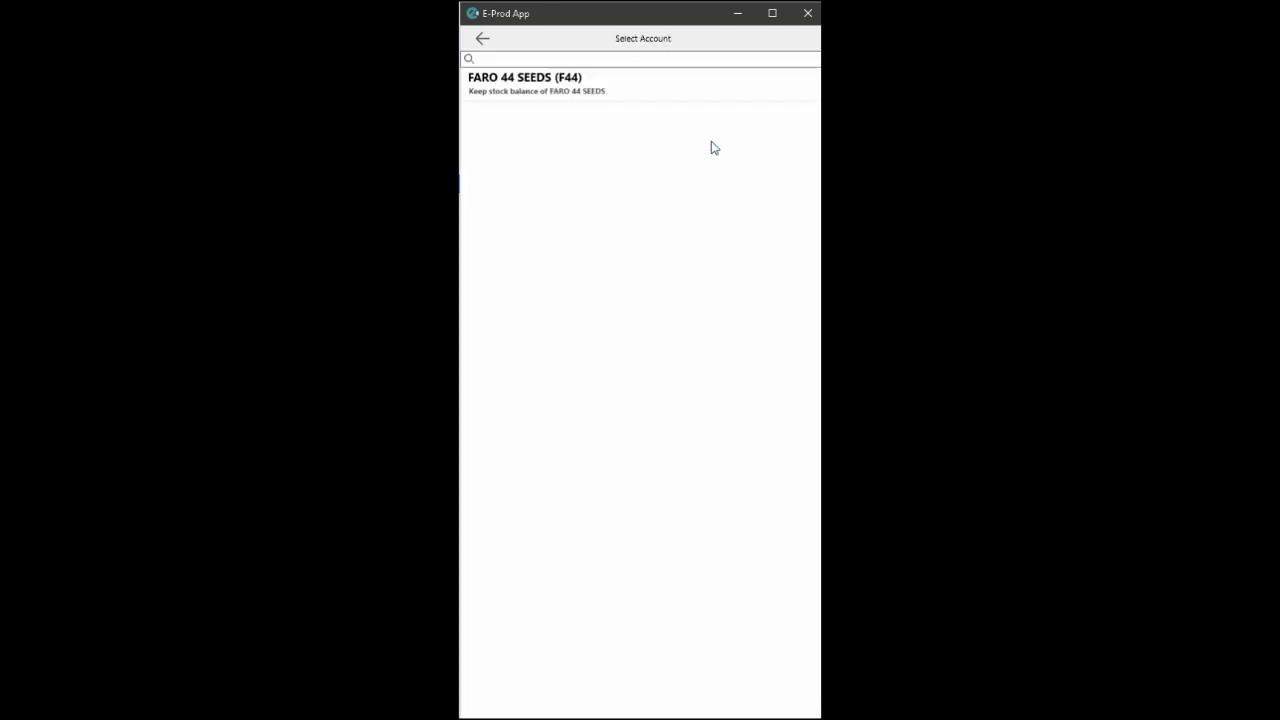
{"action": "left_click", "coordinate": [555, 95]}
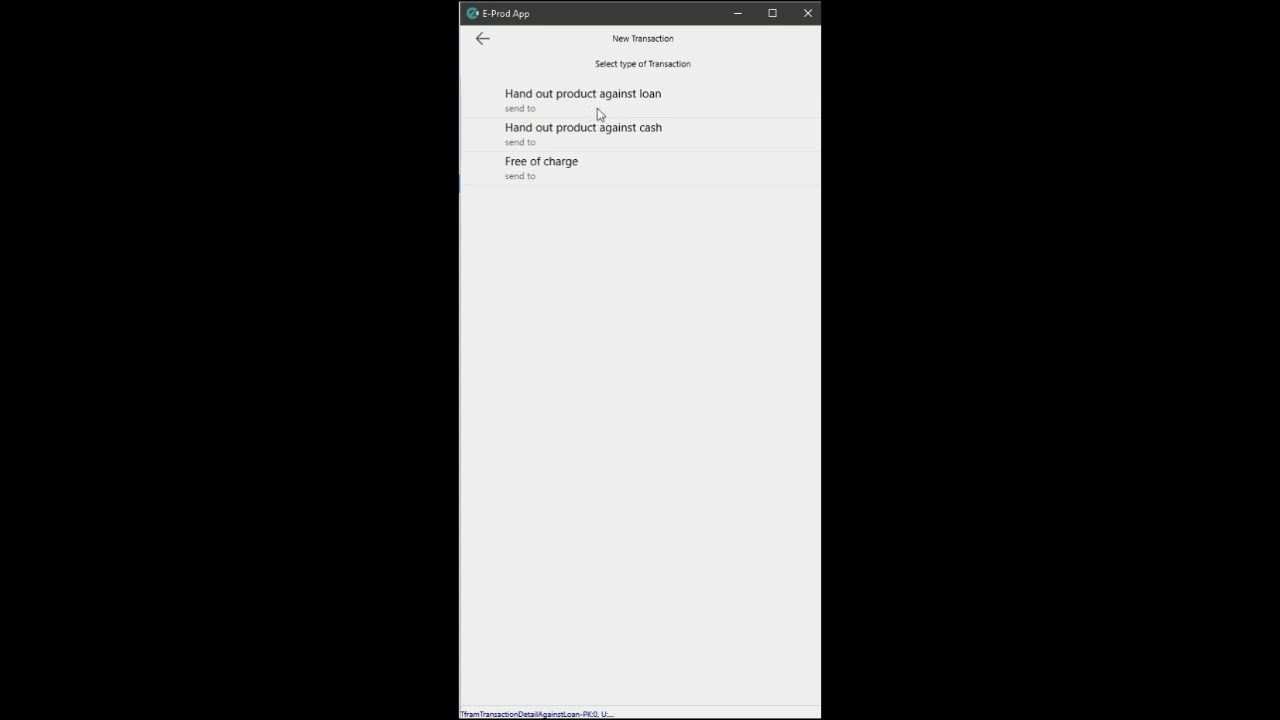
{"action": "left_click", "coordinate": [589, 112]}
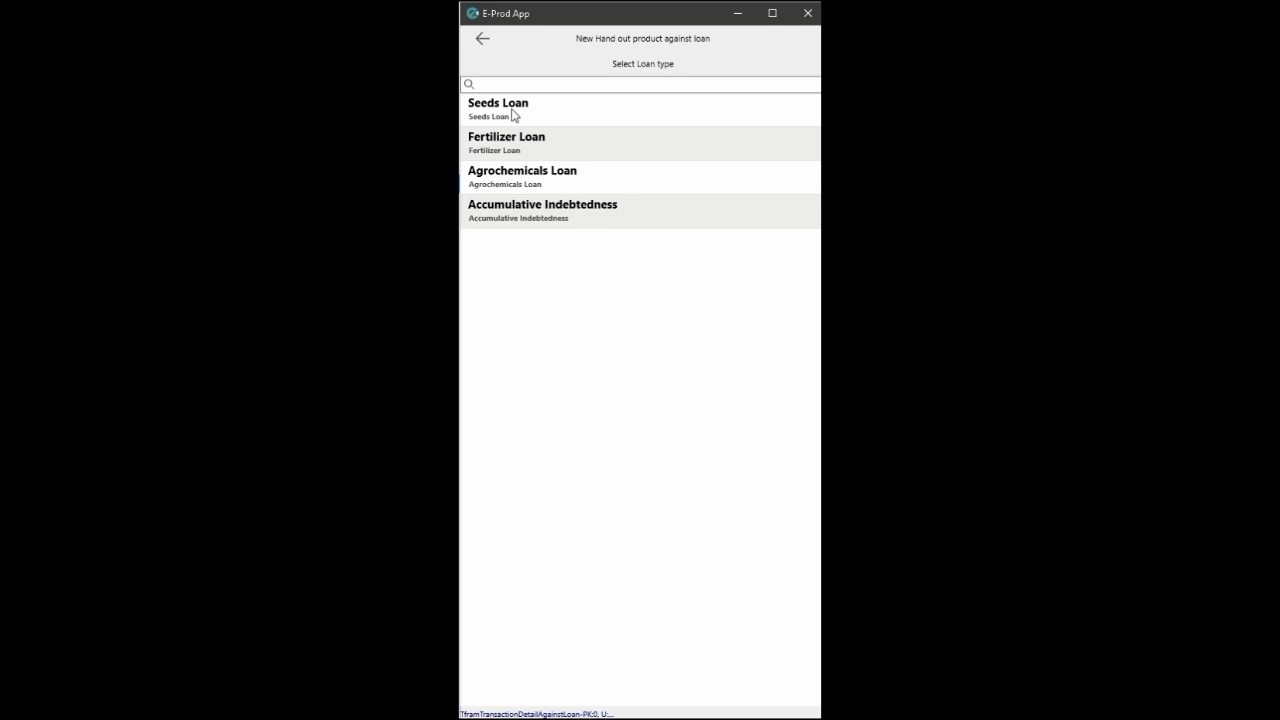
{"action": "left_click", "coordinate": [513, 112]}
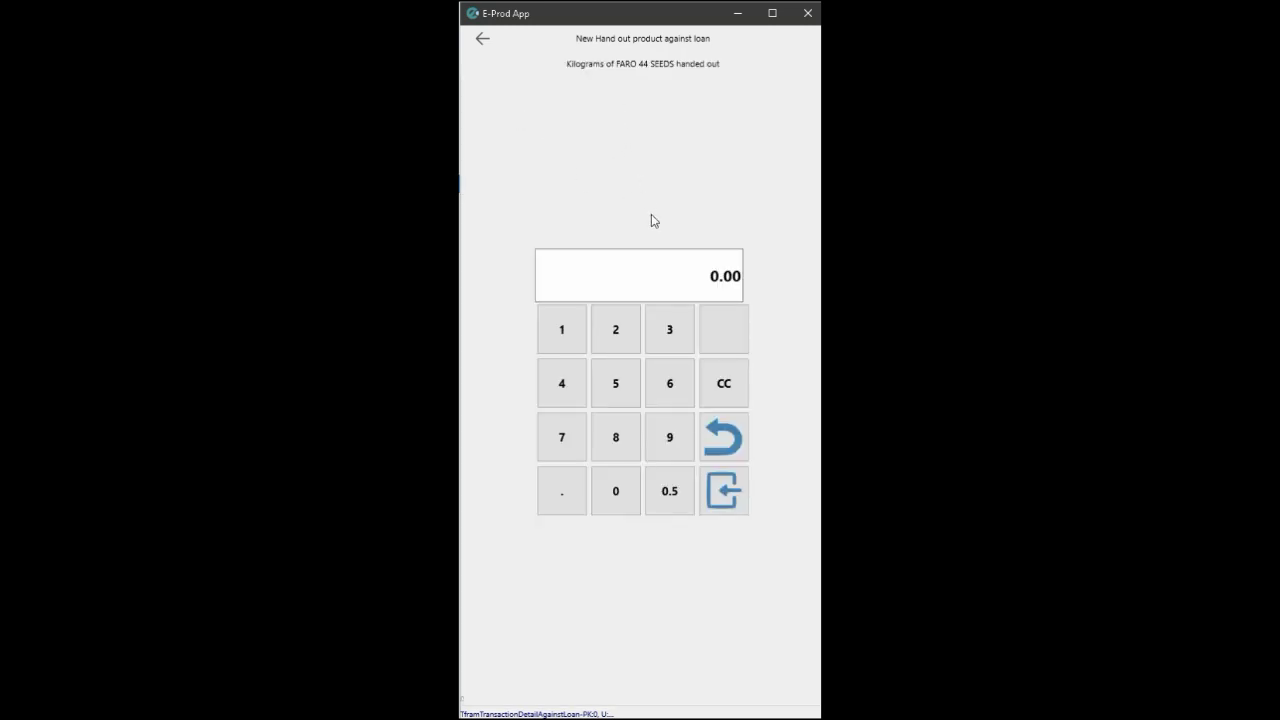
{"action": "left_click", "coordinate": [563, 345]}
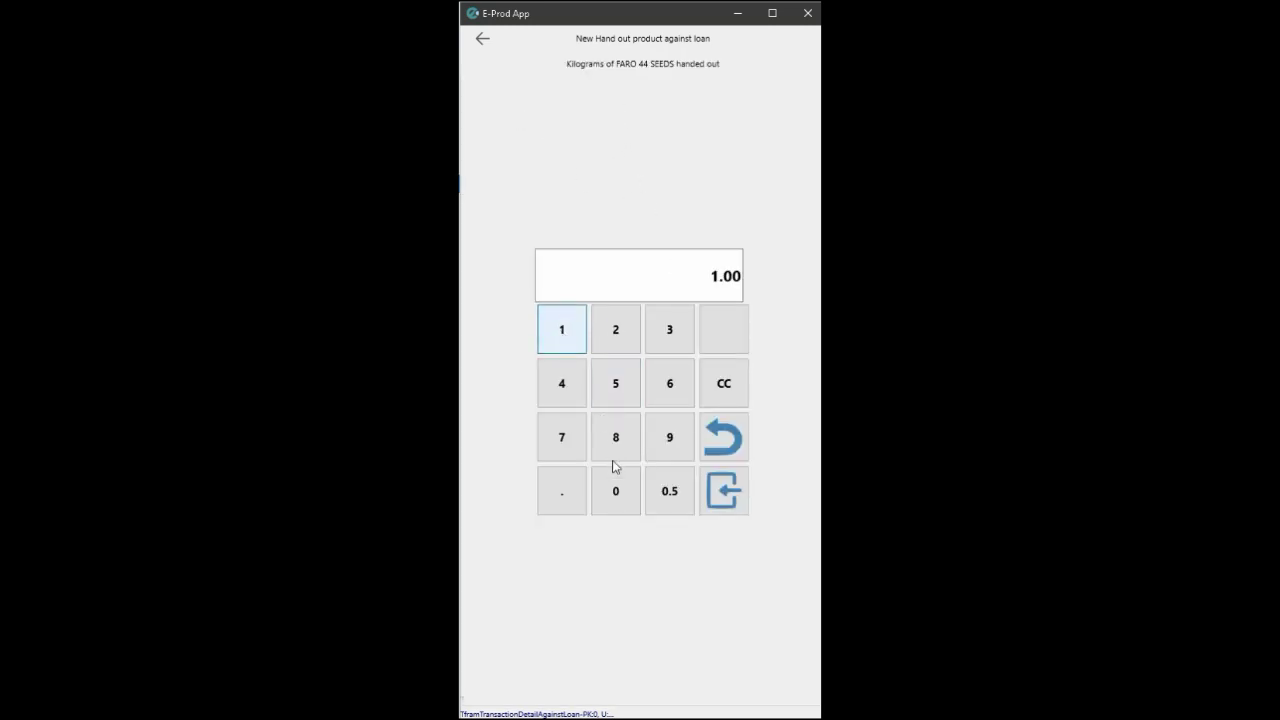
{"action": "left_click", "coordinate": [613, 493]}
{"action": "left_click", "coordinate": [614, 493]}
{"action": "left_click", "coordinate": [723, 491]}
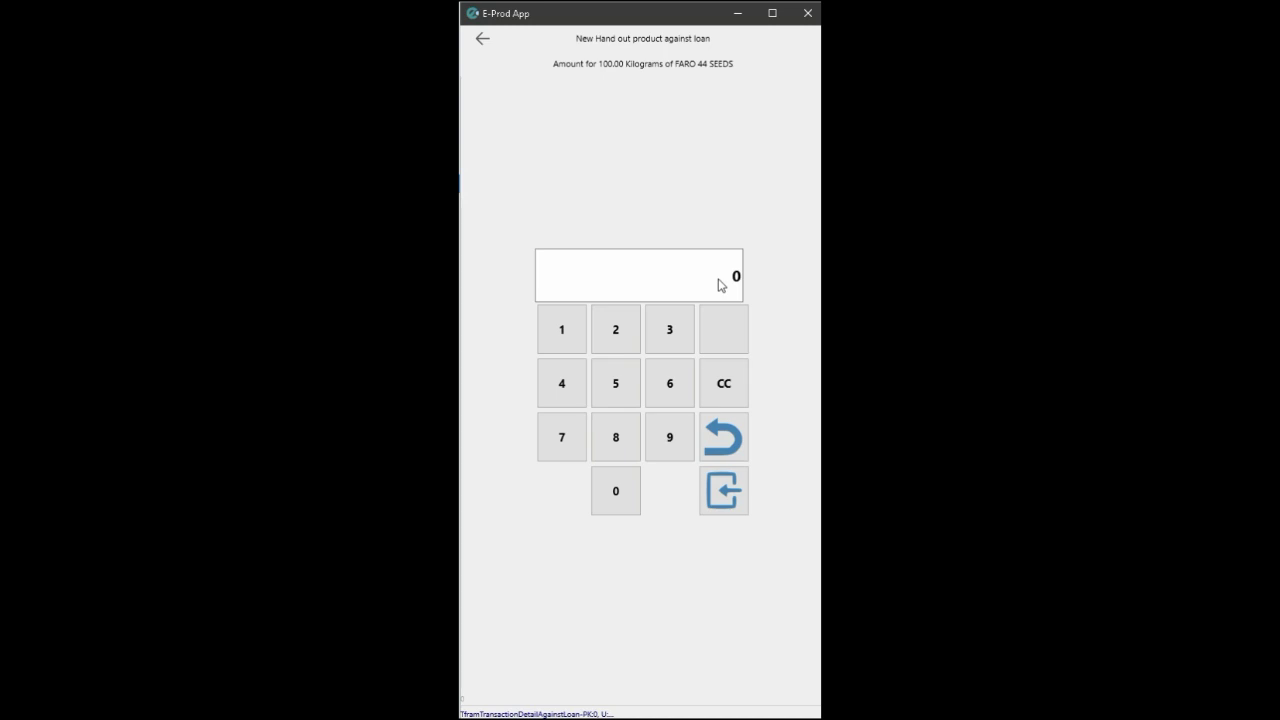
Enter 25000 as the loan amount and print a Loan Receipt.
{"action": "left_click", "coordinate": [609, 344]}
{"action": "left_click", "coordinate": [610, 391]}
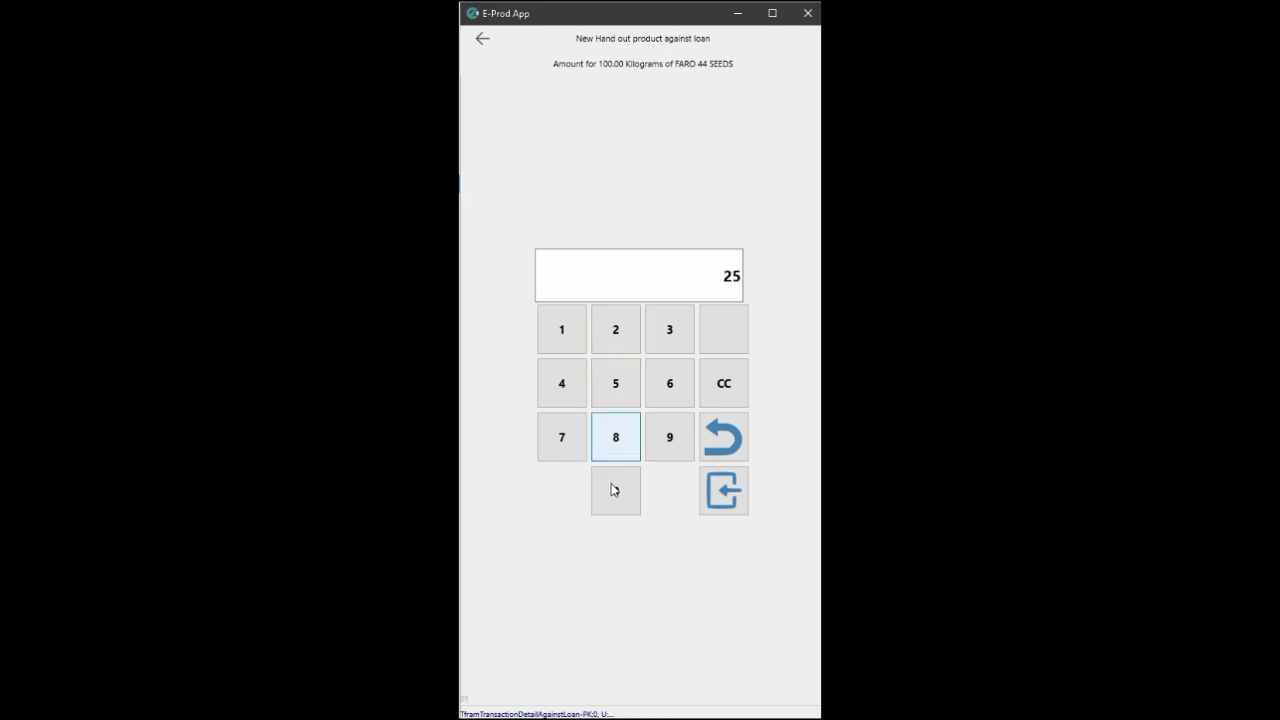
{"action": "left_click", "coordinate": [615, 493]}
{"action": "left_click", "coordinate": [615, 493]}
{"action": "left_click", "coordinate": [615, 493]}
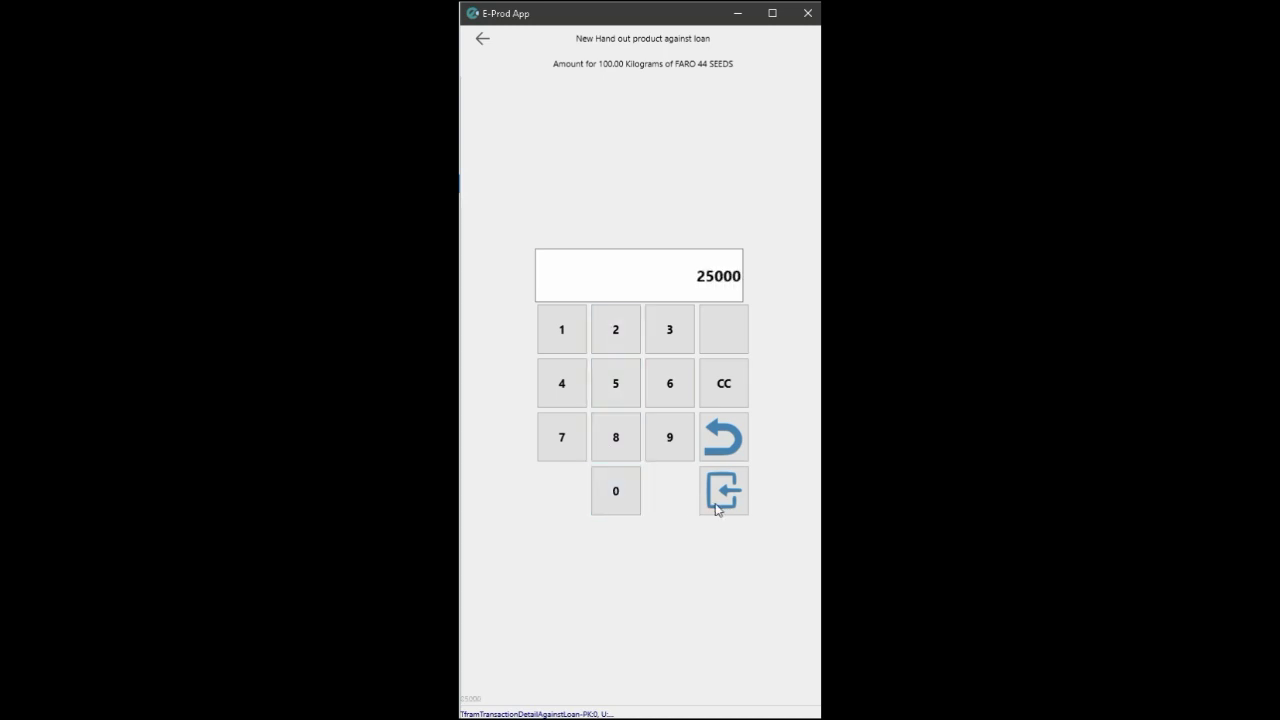
{"action": "left_click", "coordinate": [724, 493]}
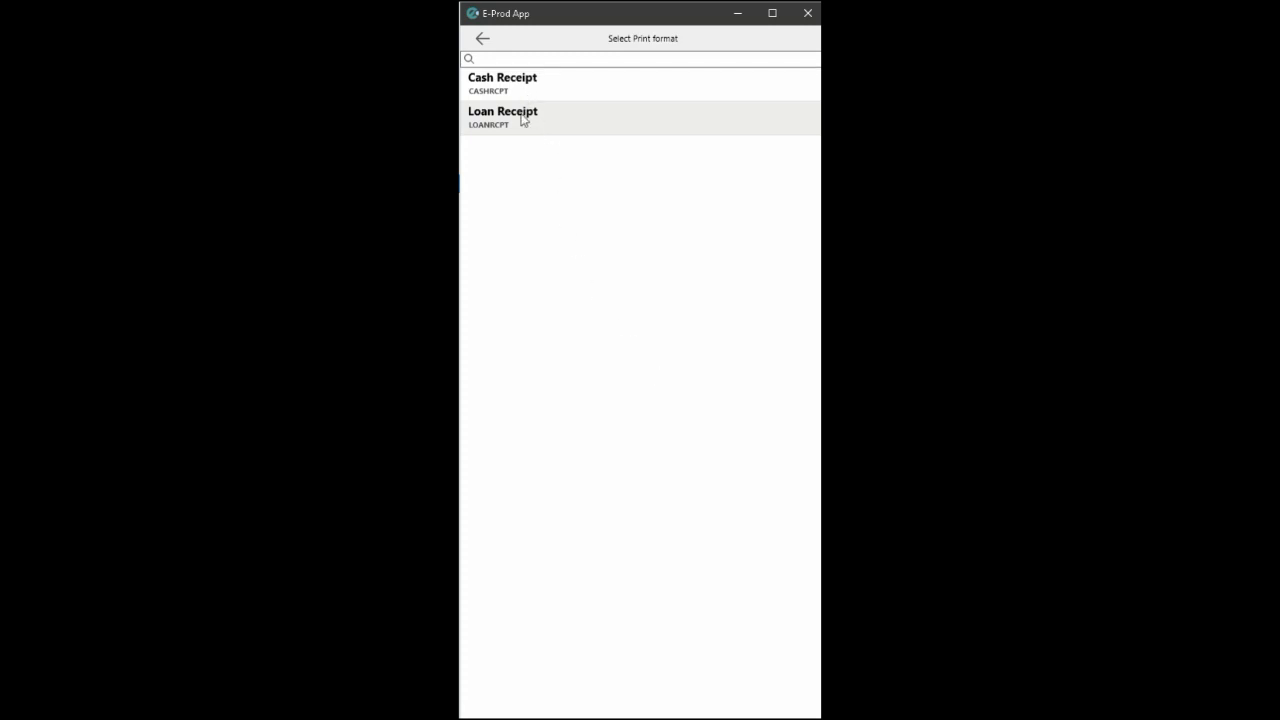
{"action": "left_click", "coordinate": [526, 120]}
{"action": "left_click", "coordinate": [756, 530]}
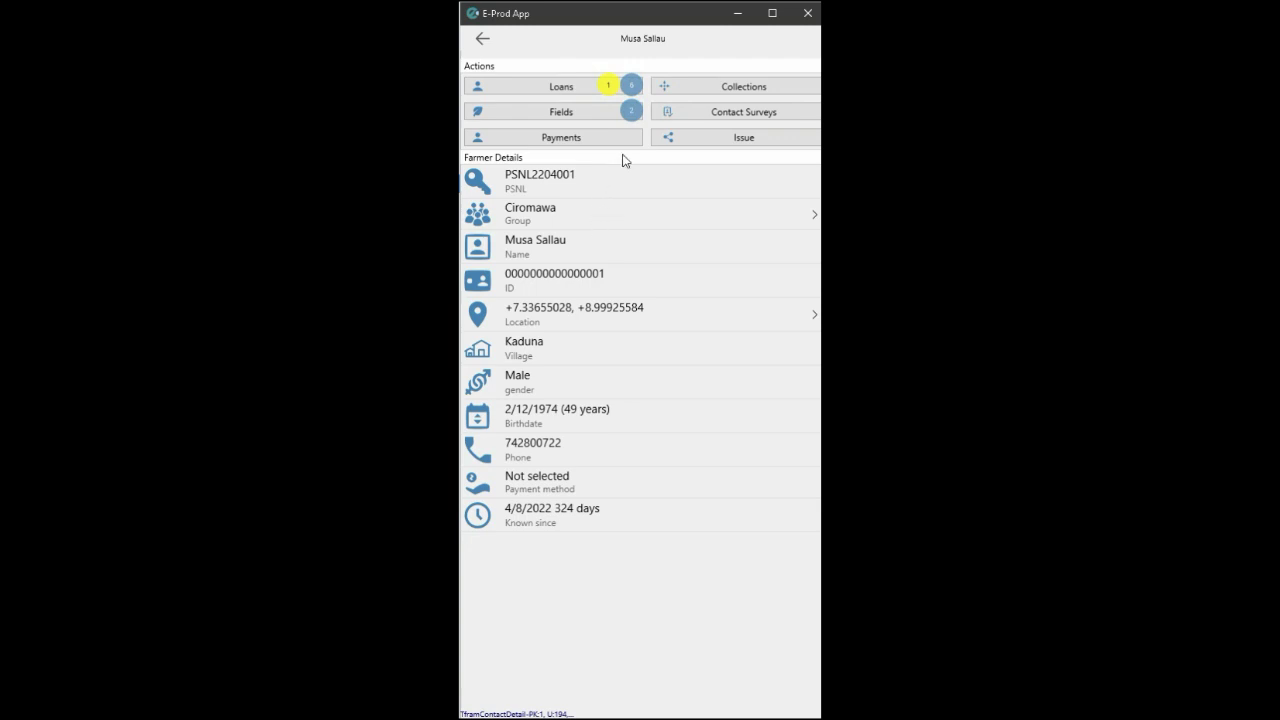
Start a new field with produce Faro 44 named PLOT C.
{"action": "left_click", "coordinate": [596, 114]}
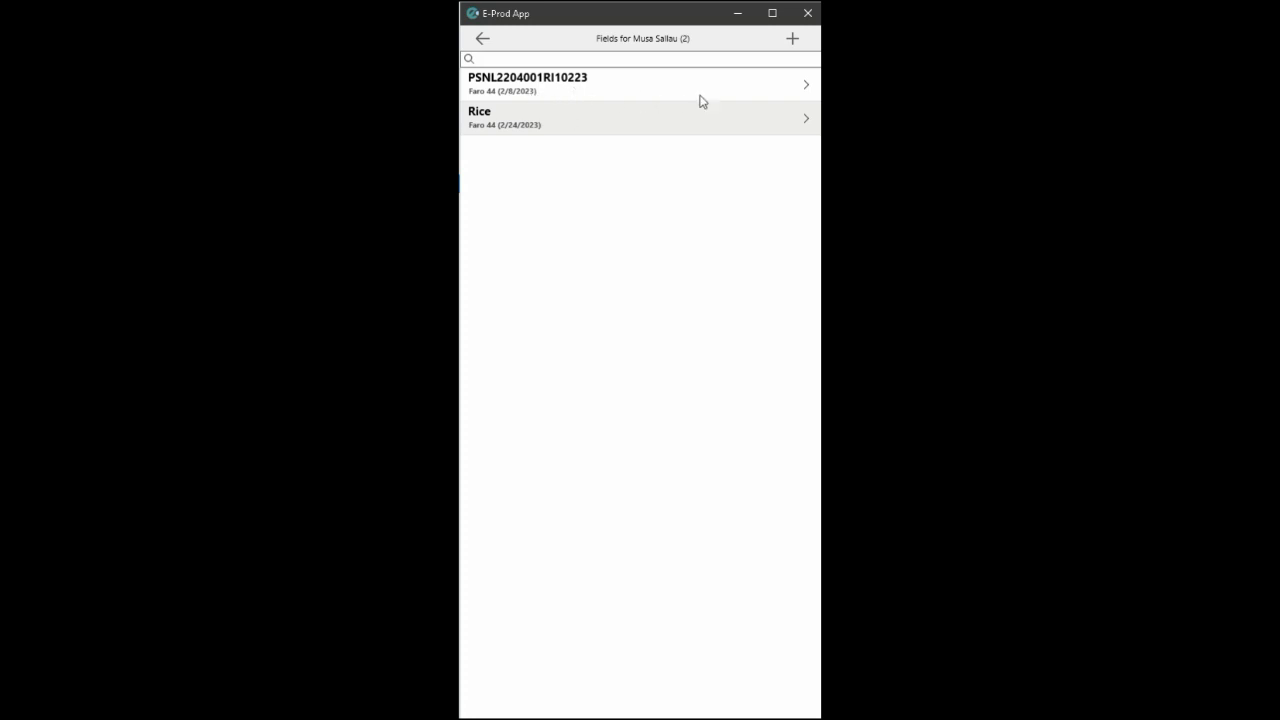
{"action": "left_click", "coordinate": [792, 38]}
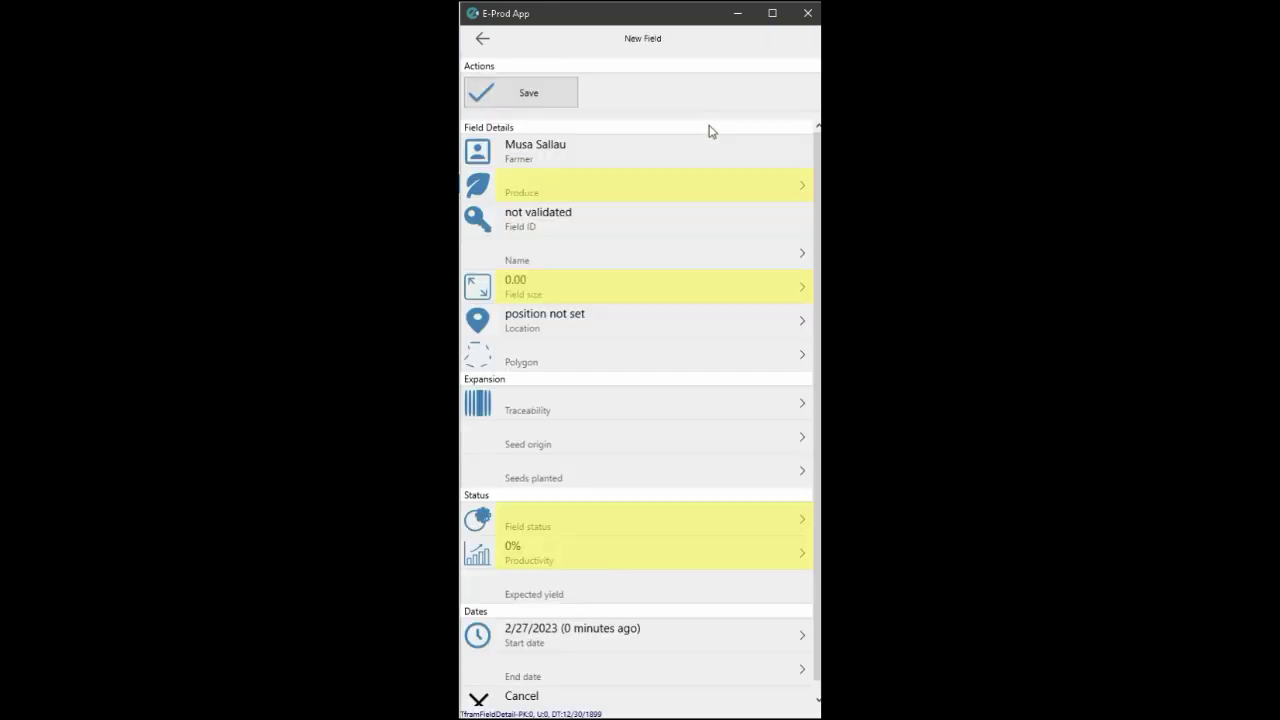
{"action": "left_click", "coordinate": [575, 192]}
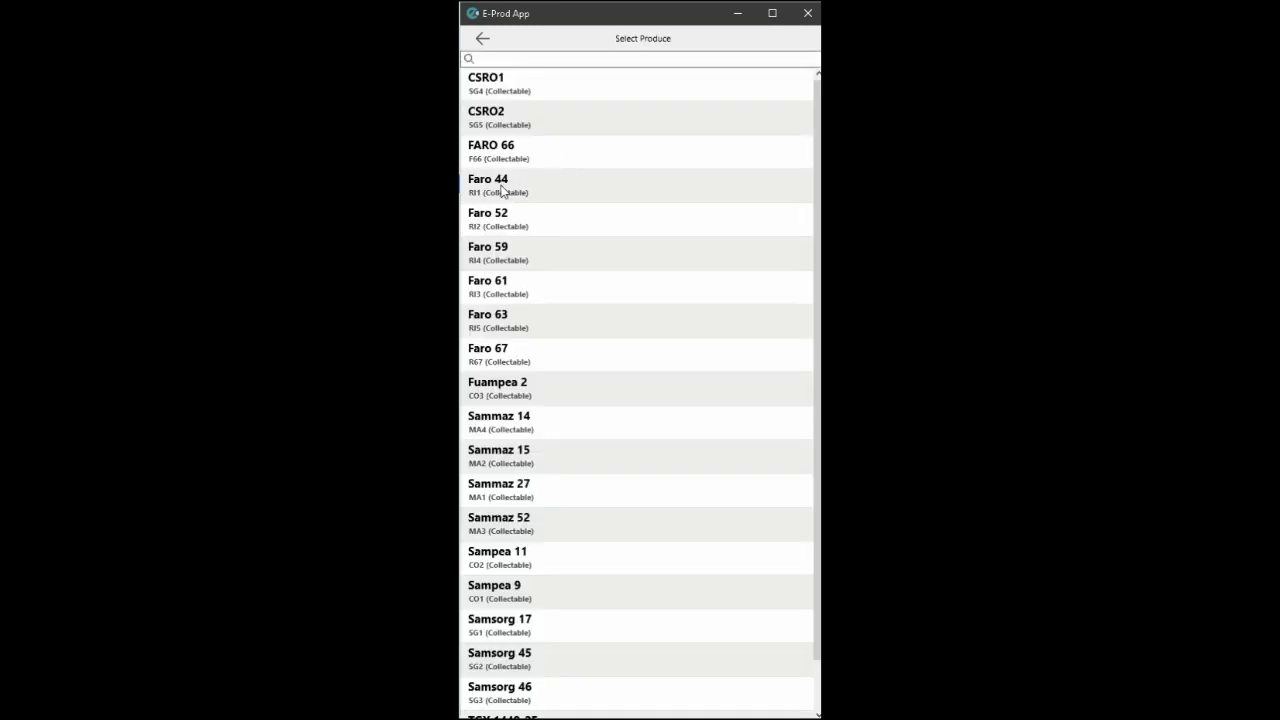
{"action": "left_click", "coordinate": [503, 191]}
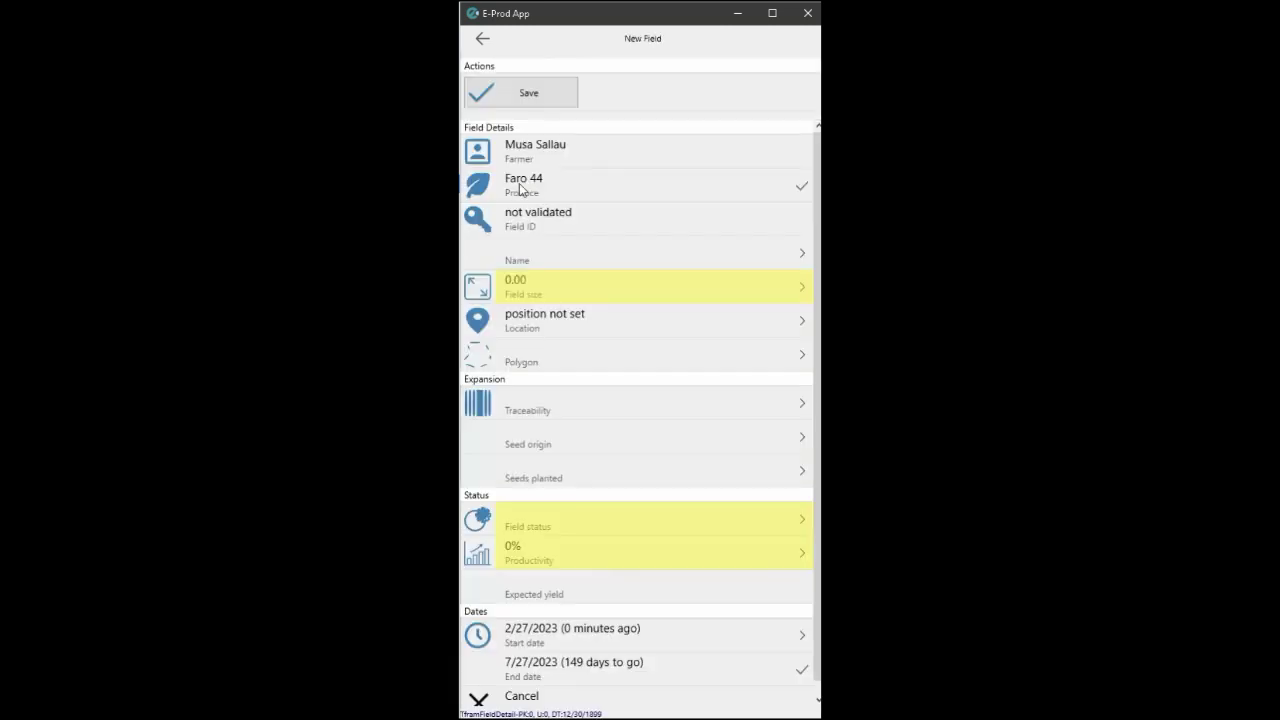
{"action": "left_click", "coordinate": [557, 258]}
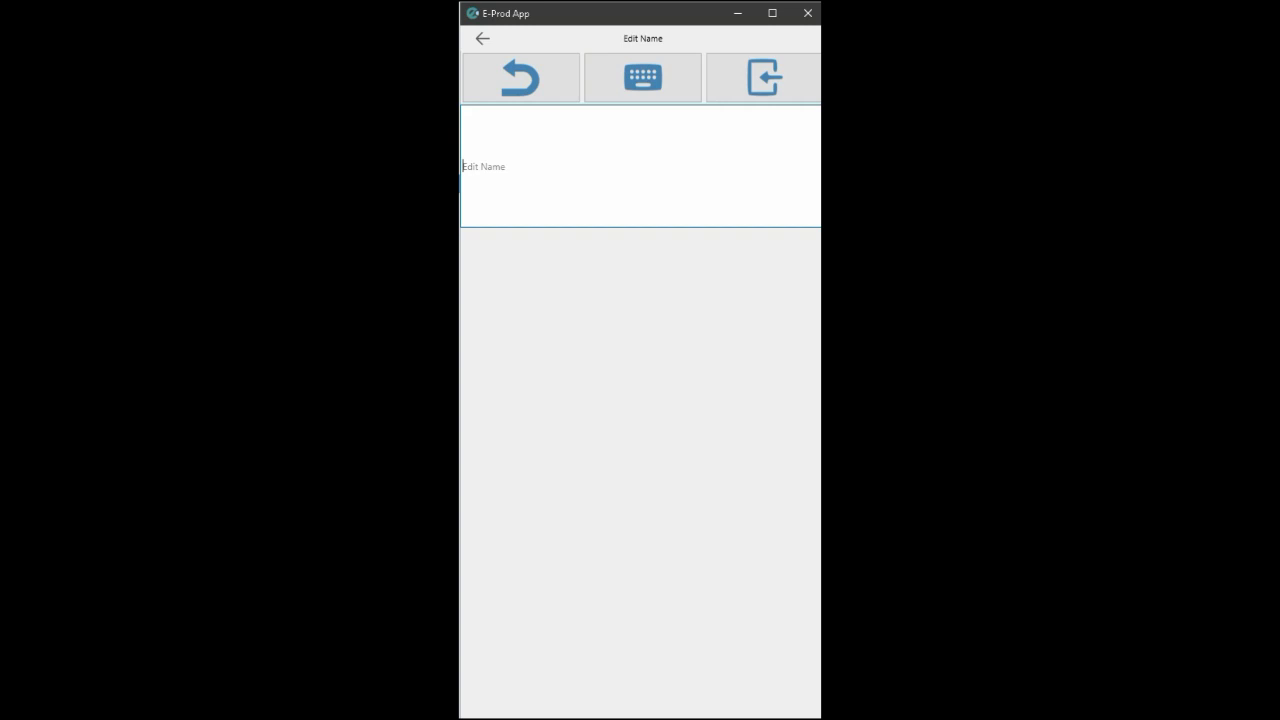
{"action": "type", "text": "PLOT C"}
{"action": "left_click", "coordinate": [733, 100]}
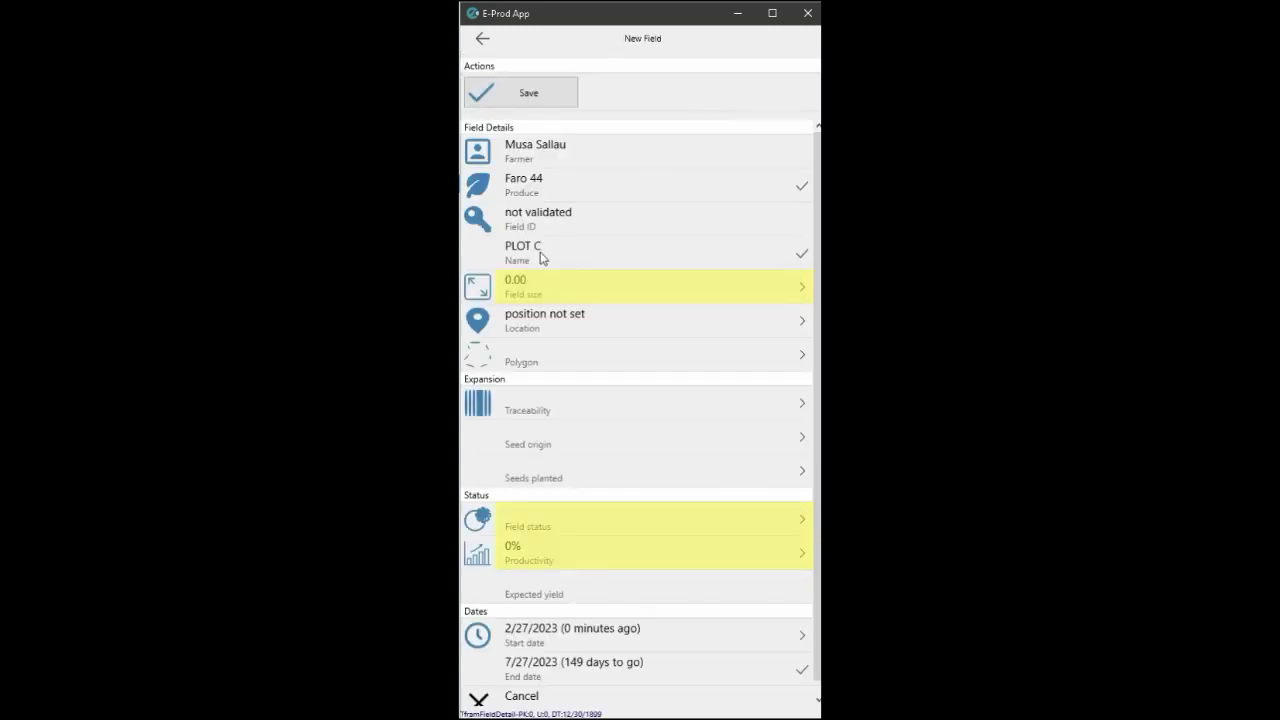
Set field size 0.01 Hectare, current GPS location and traceability AR_F44_2023.
{"action": "left_click", "coordinate": [575, 288]}
{"action": "left_click", "coordinate": [561, 378]}
{"action": "left_click", "coordinate": [716, 474]}
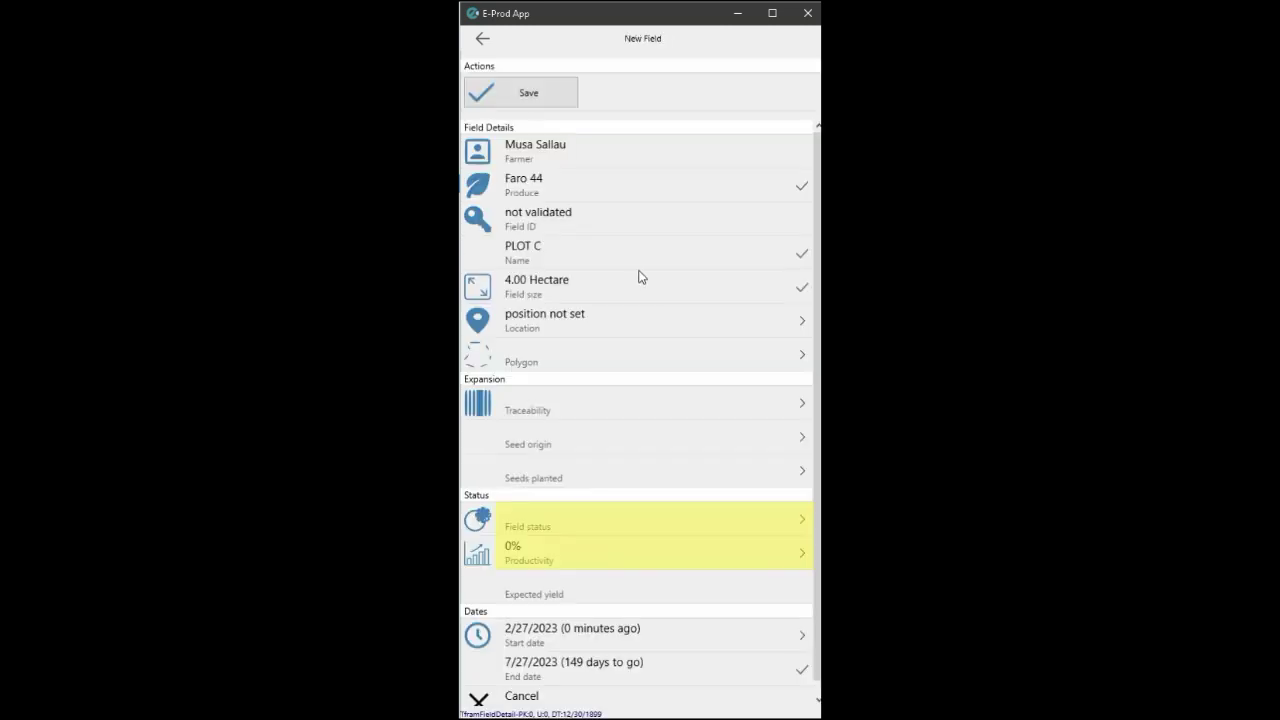
{"action": "left_click", "coordinate": [566, 325]}
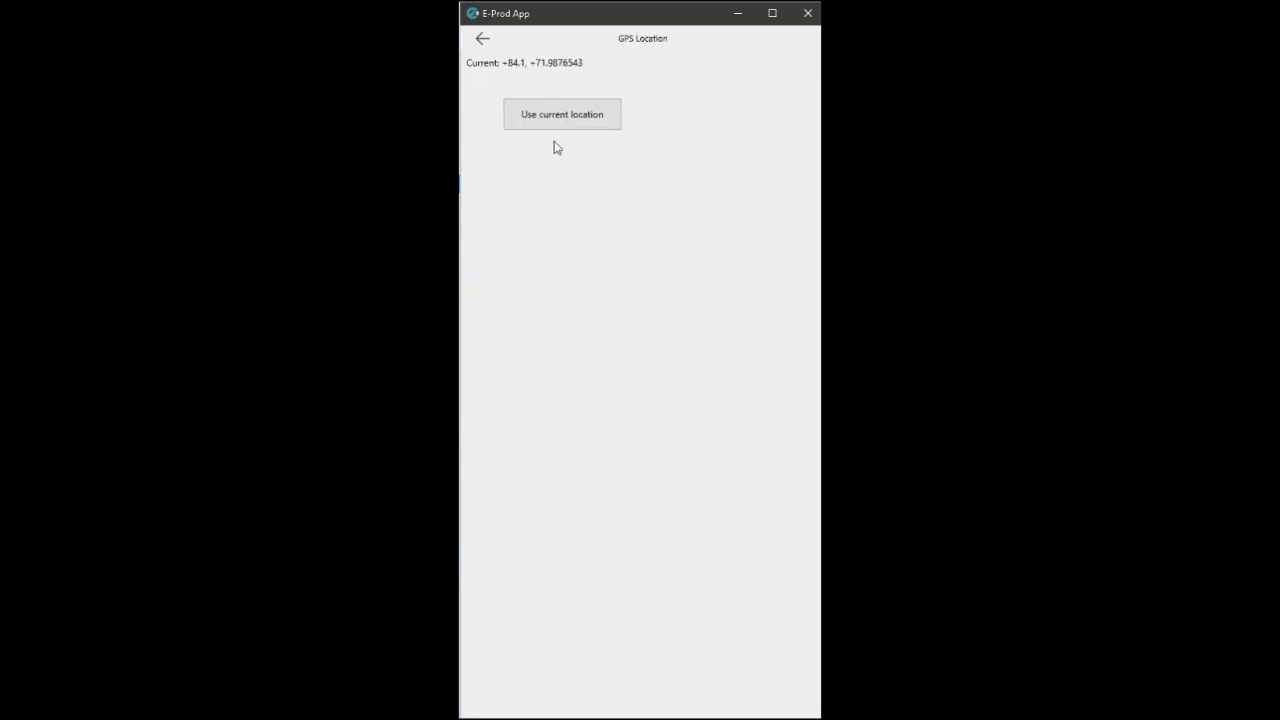
{"action": "left_click", "coordinate": [568, 121]}
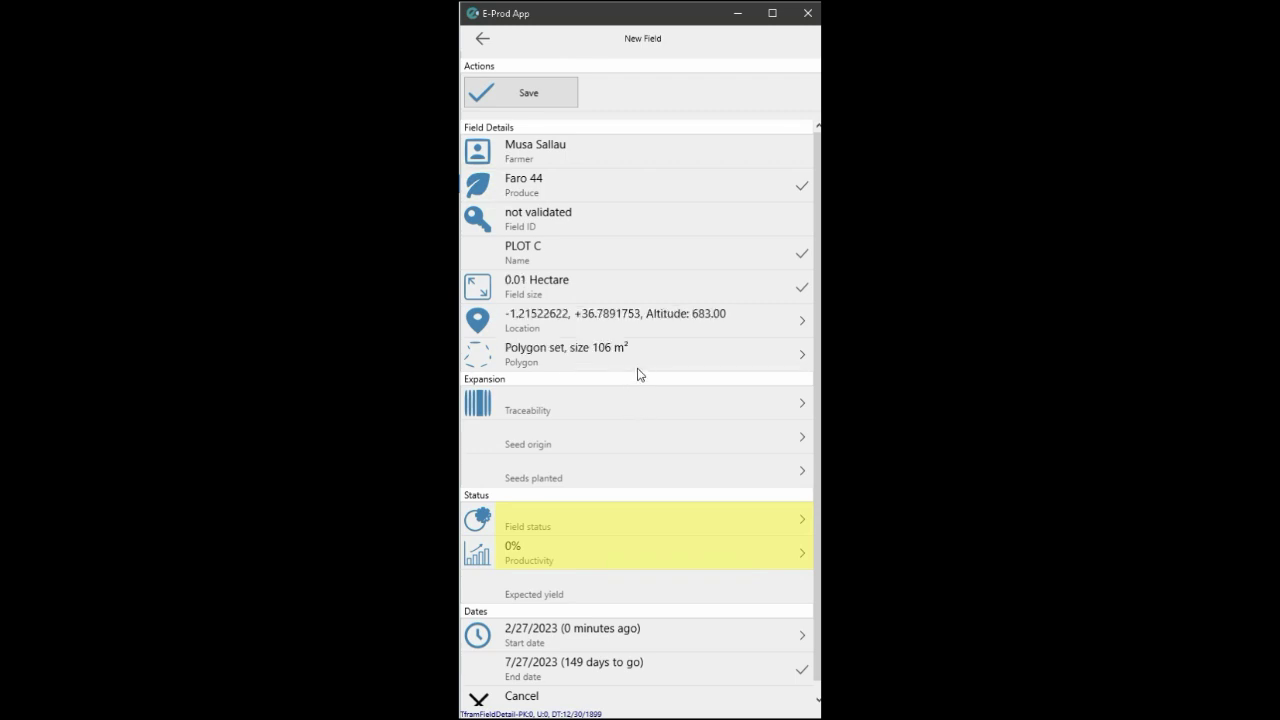
{"action": "left_click", "coordinate": [557, 411]}
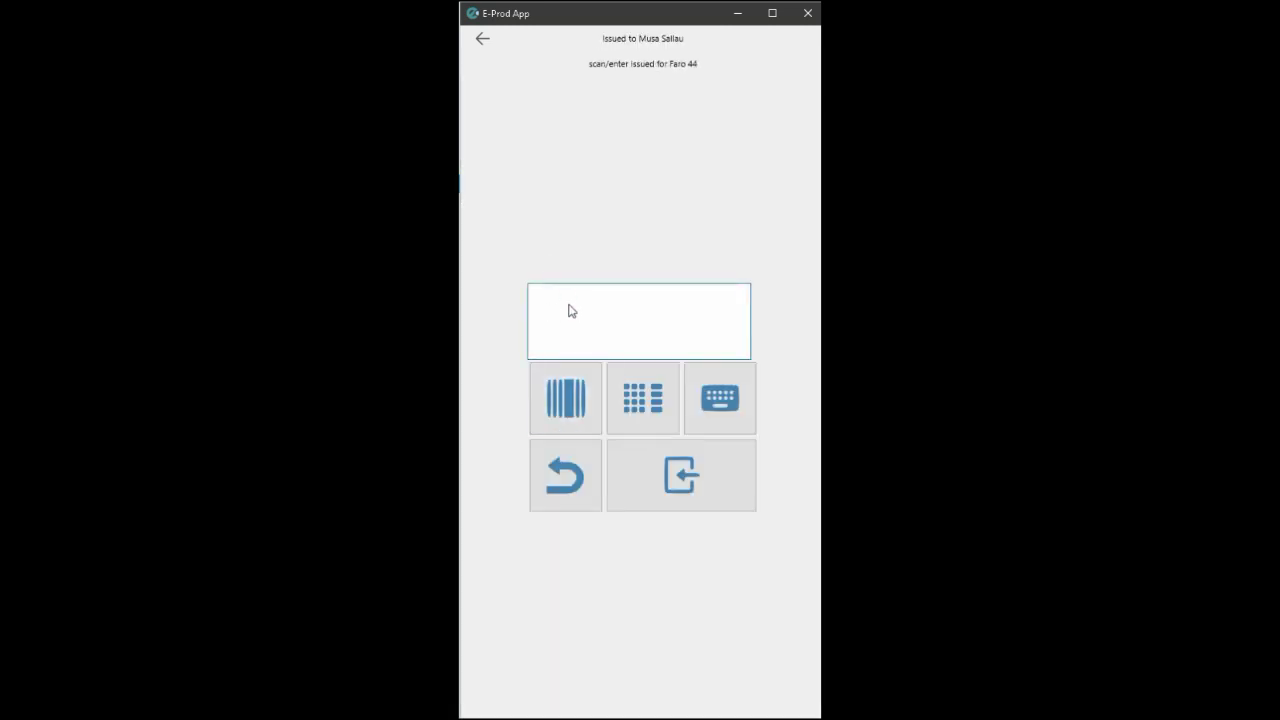
{"action": "type", "text": "AR_F44_2023"}
{"action": "left_click", "coordinate": [624, 452]}
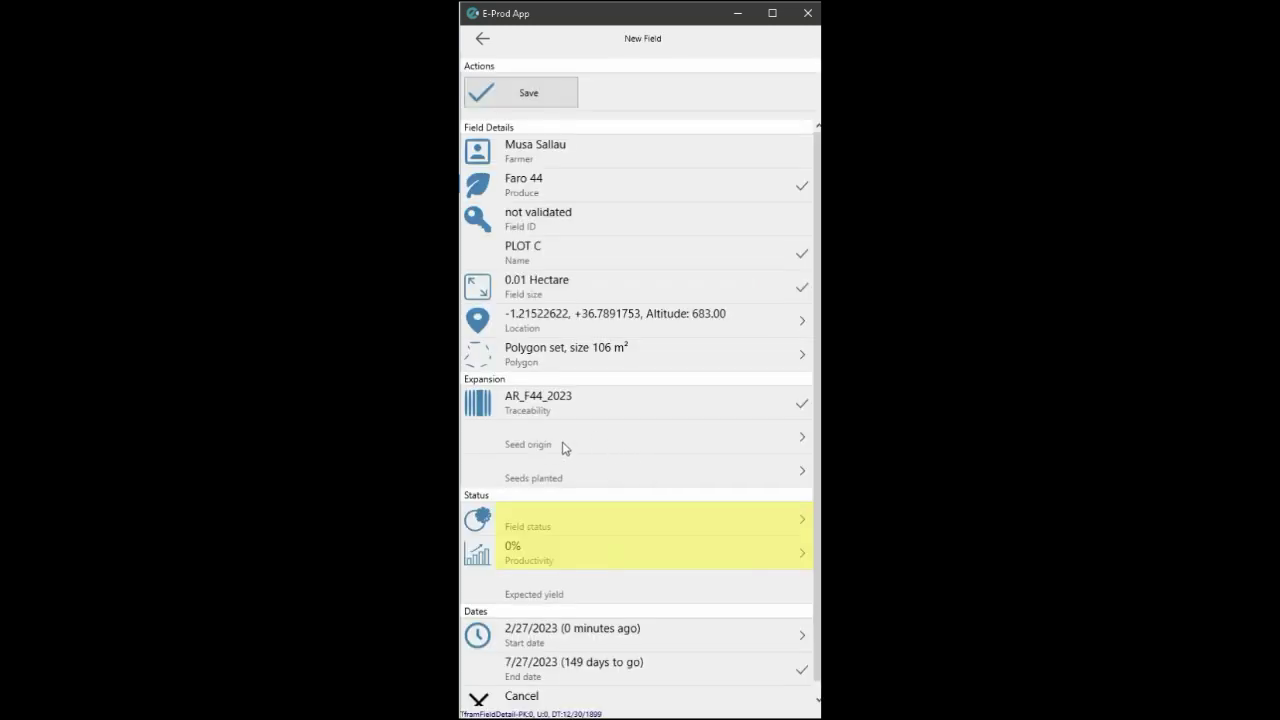
Set seed origin Africa Rice, 100.00 seeds planted and field status Transplant.
{"action": "left_click", "coordinate": [563, 449]}
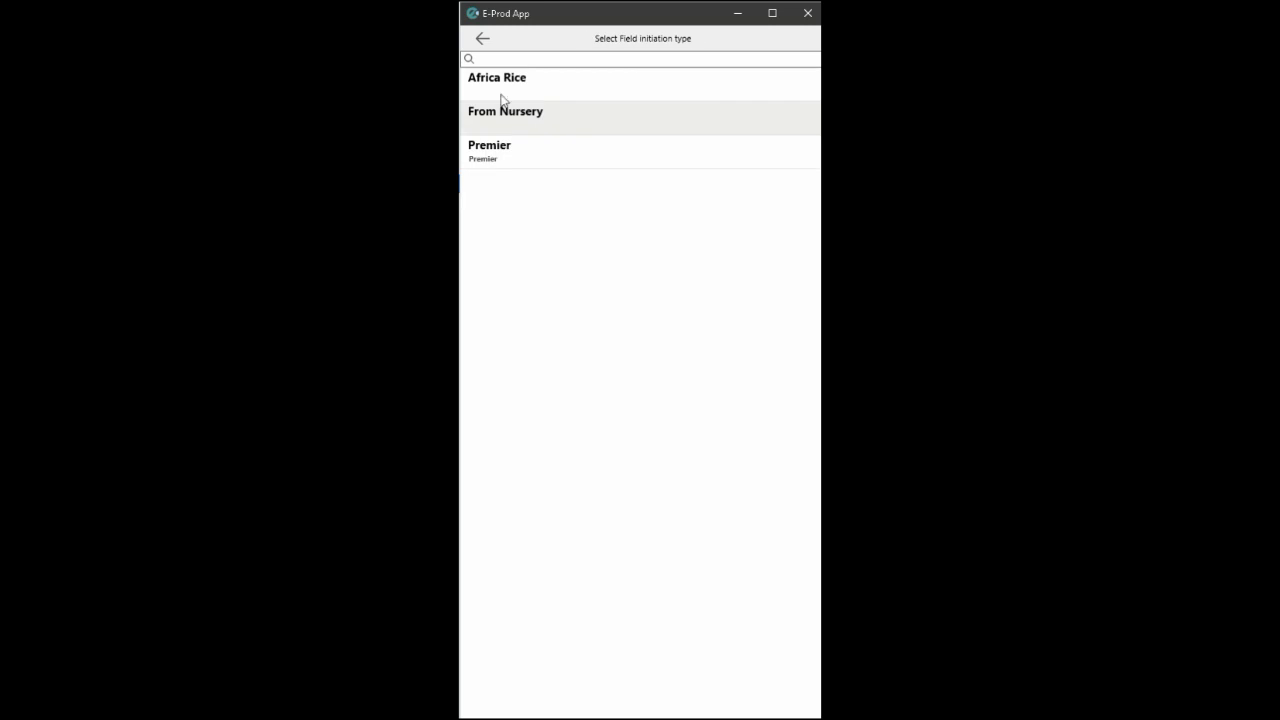
{"action": "left_click", "coordinate": [504, 91]}
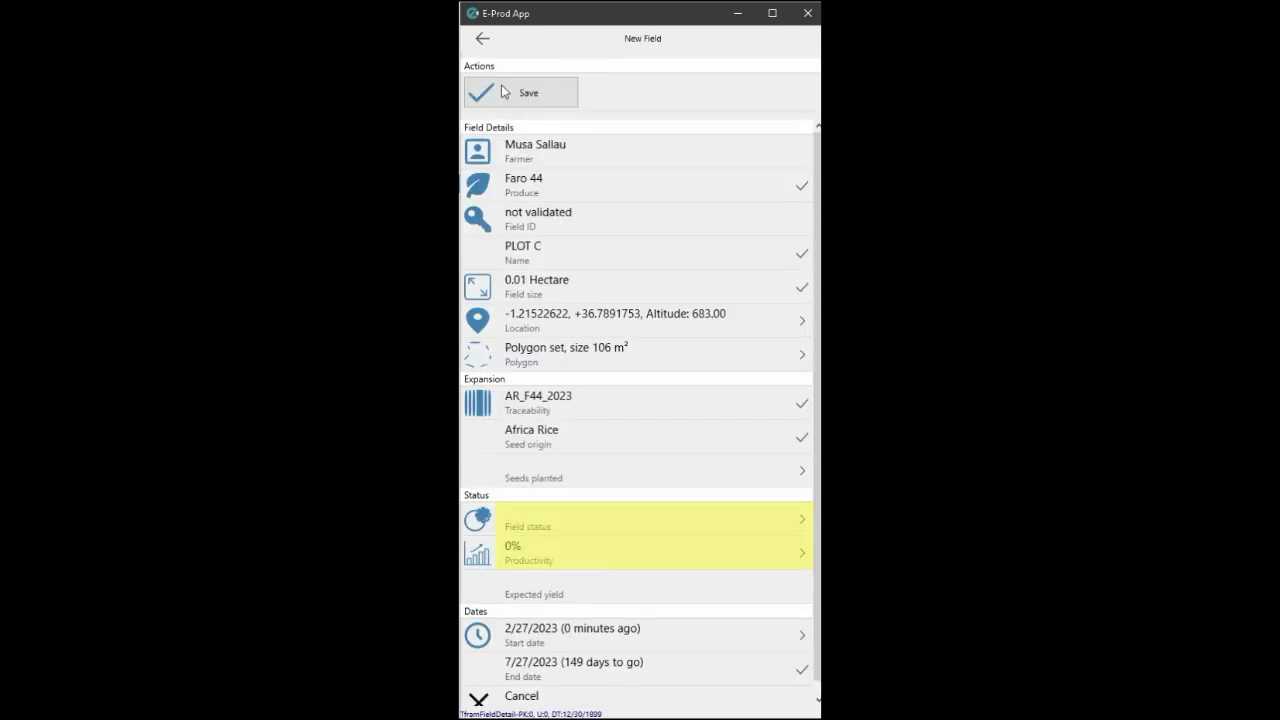
{"action": "left_click", "coordinate": [582, 480]}
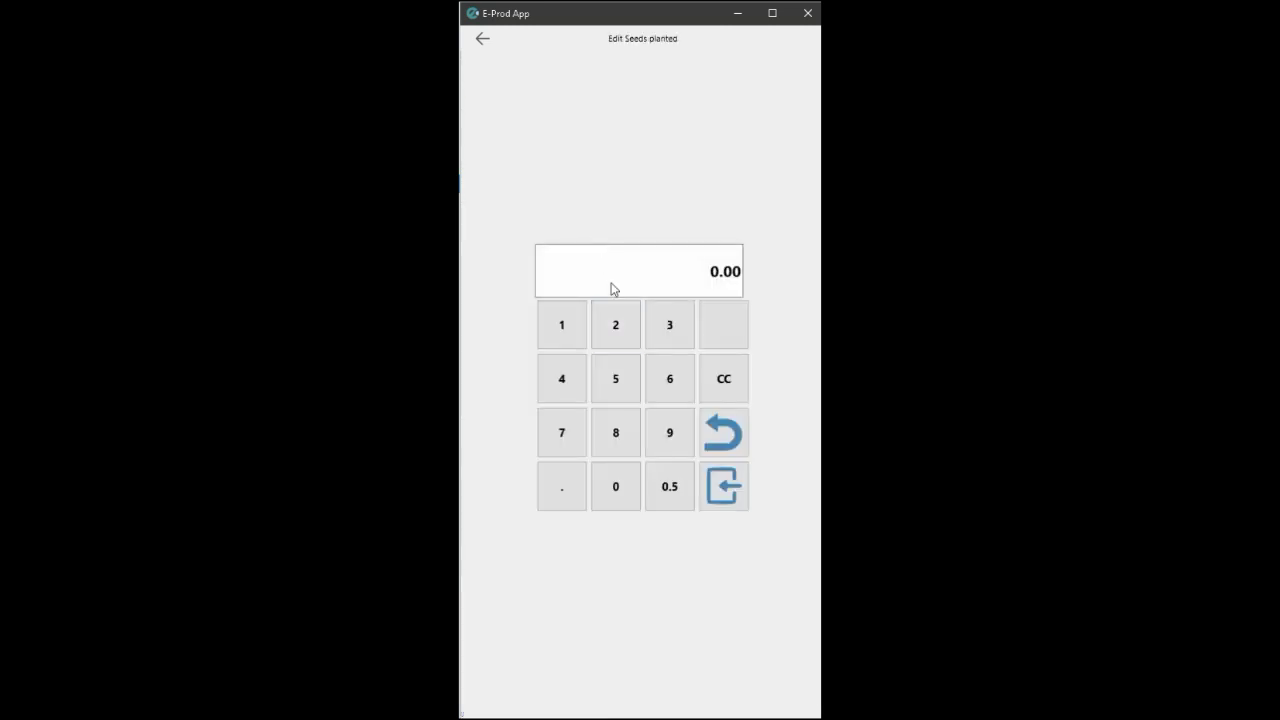
{"action": "left_click", "coordinate": [615, 486]}
{"action": "left_click", "coordinate": [615, 486]}
{"action": "left_click", "coordinate": [712, 490]}
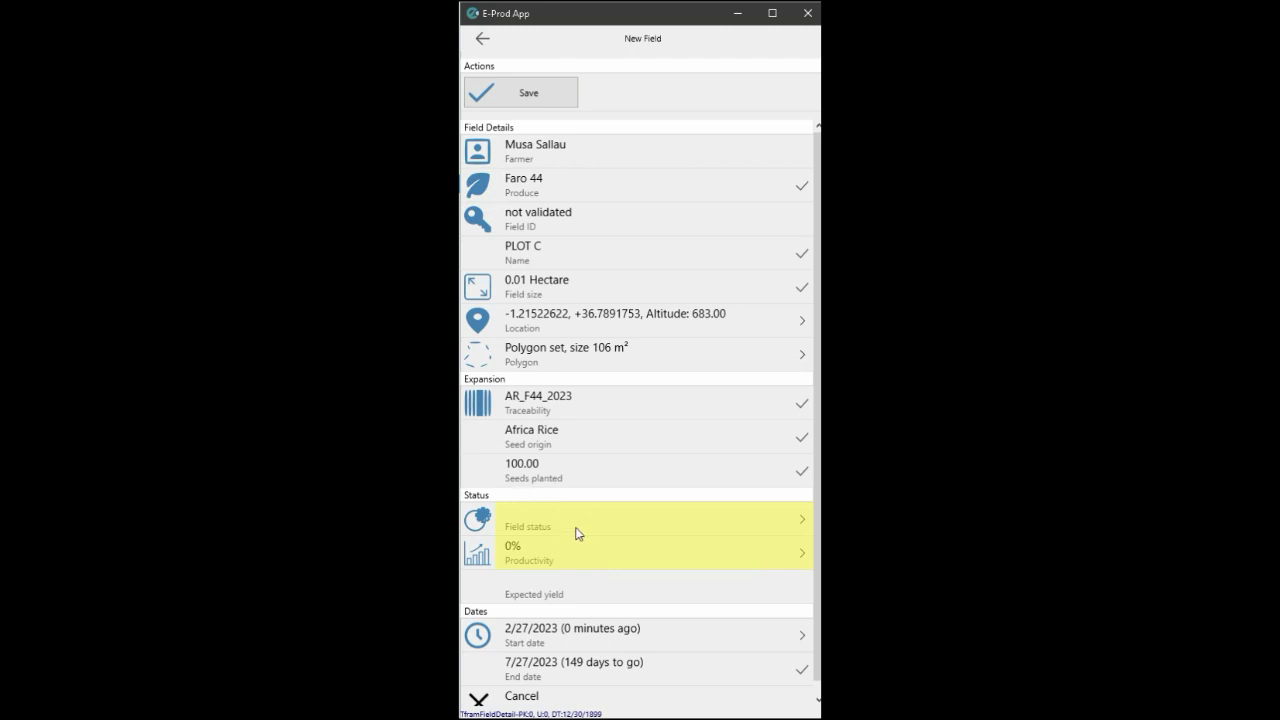
{"action": "left_click", "coordinate": [576, 534]}
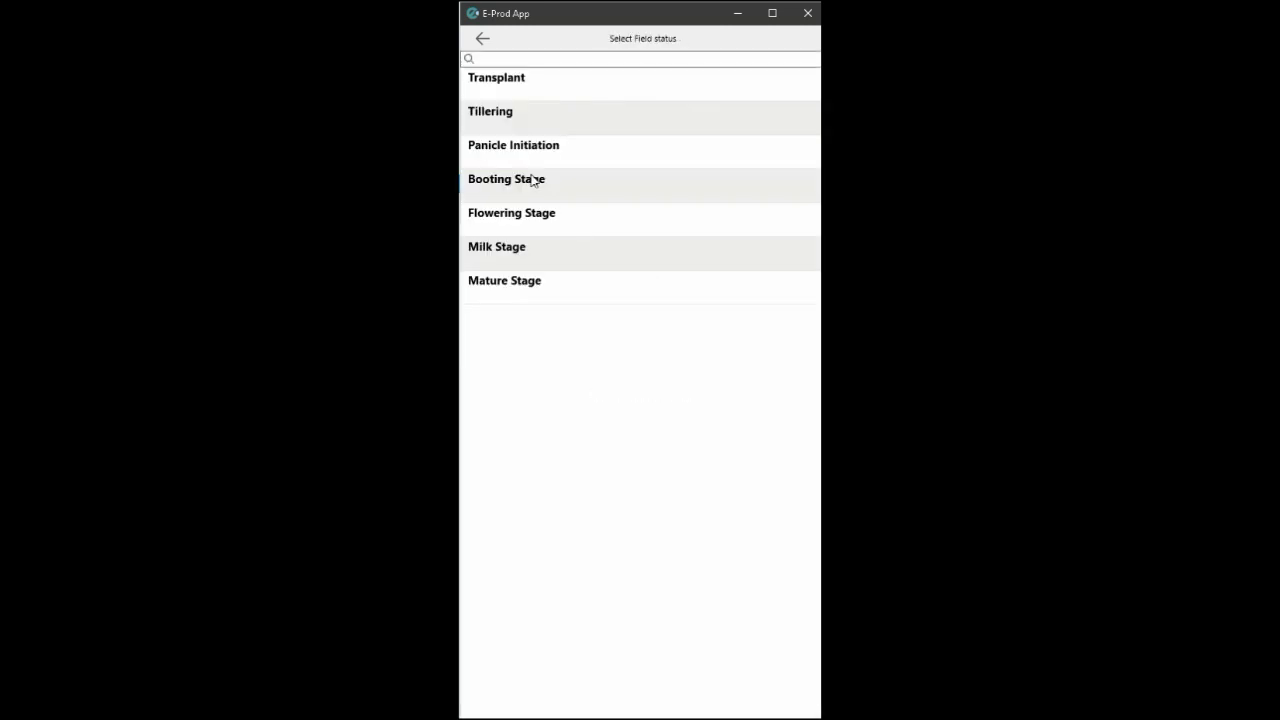
{"action": "left_click", "coordinate": [524, 89]}
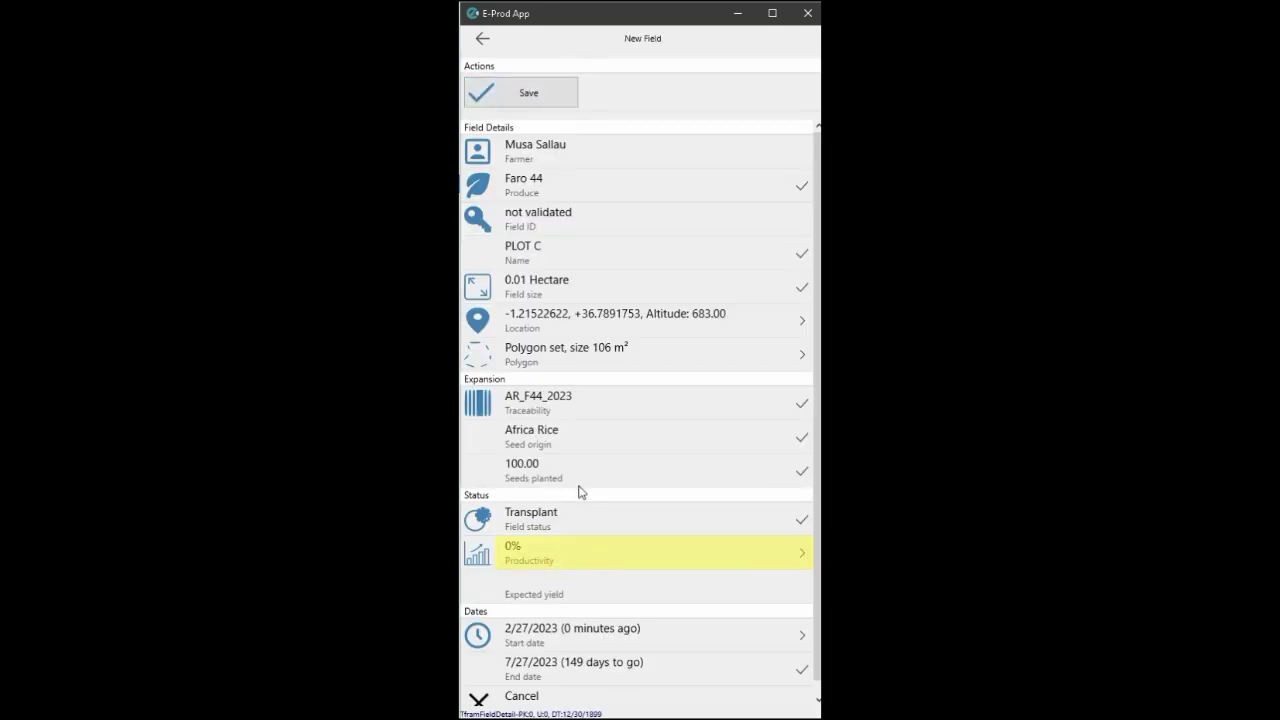
{"action": "left_click", "coordinate": [560, 524]}
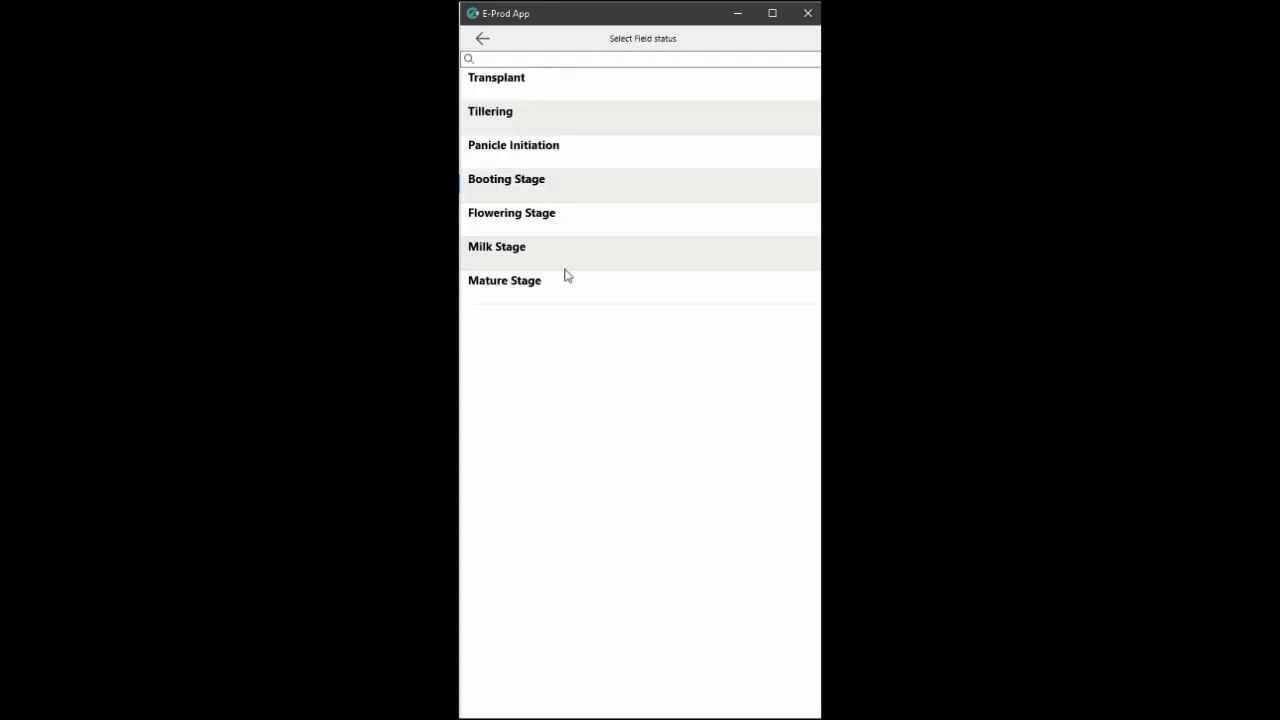
{"action": "left_click", "coordinate": [571, 105]}
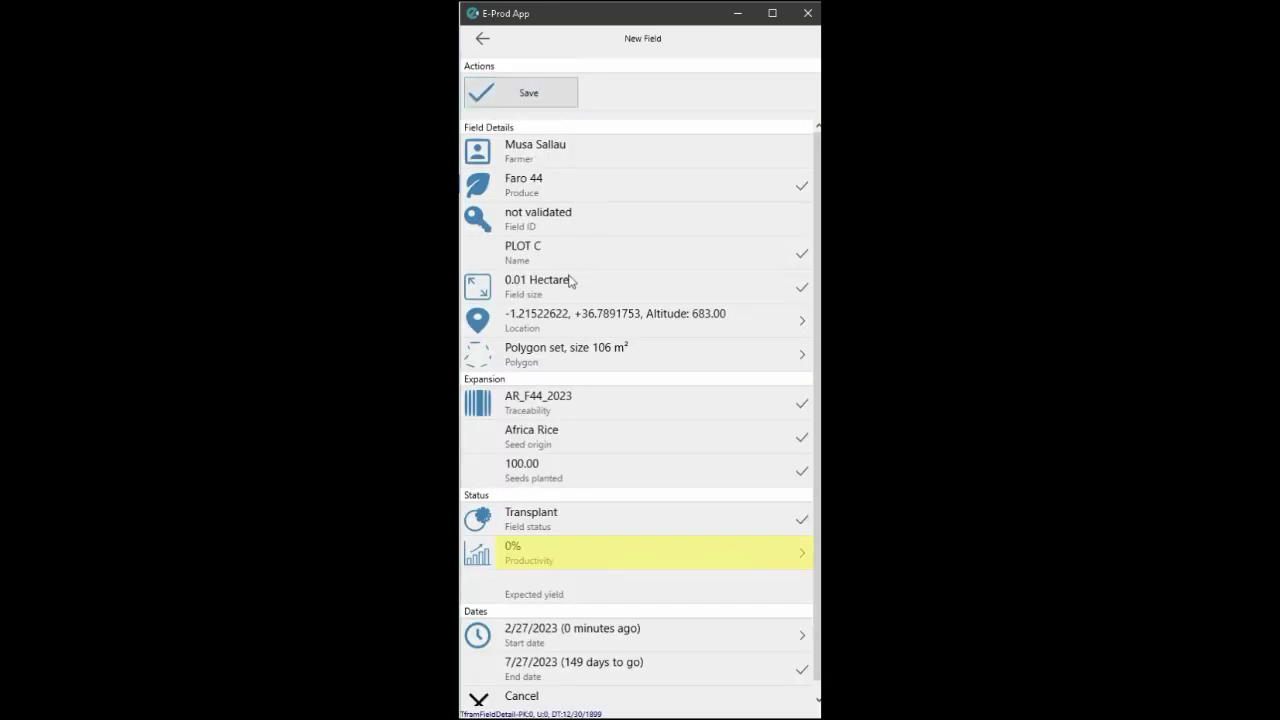
Set PLOT C productivity to 100% and its start date to 2/24/2023.
{"action": "left_click", "coordinate": [578, 562]}
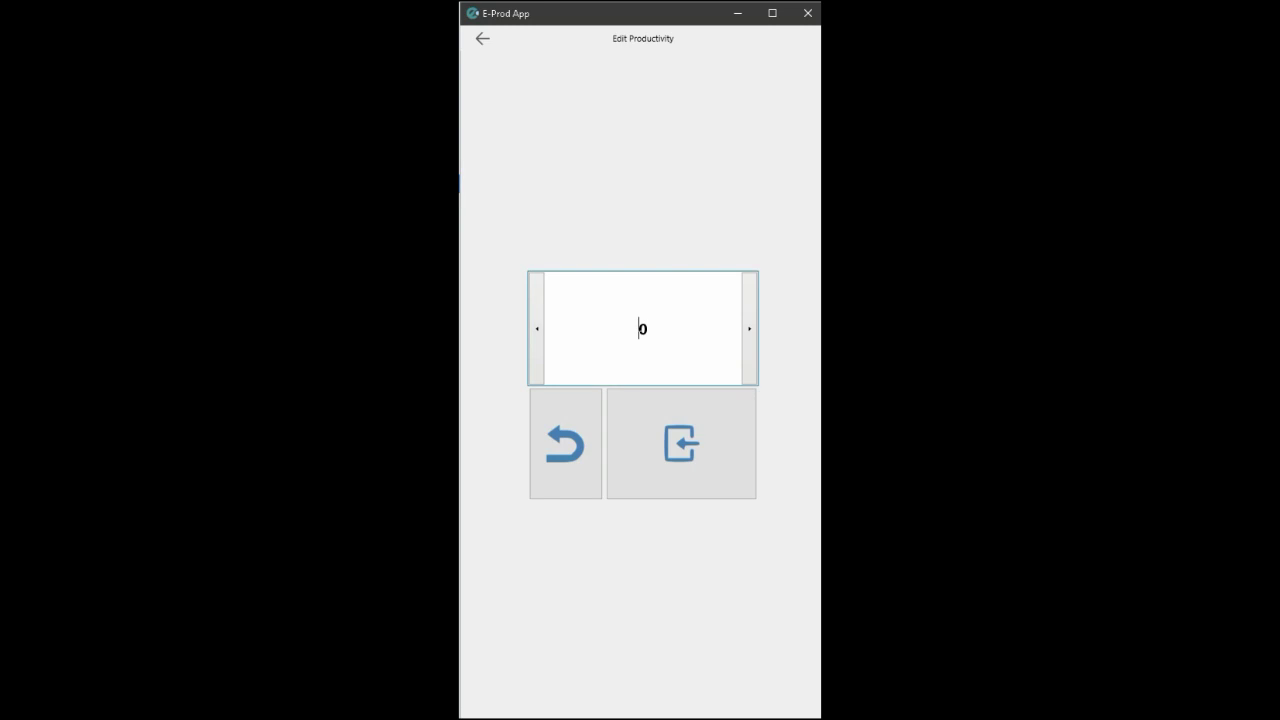
{"action": "type", "text": "100"}
{"action": "left_click", "coordinate": [693, 441]}
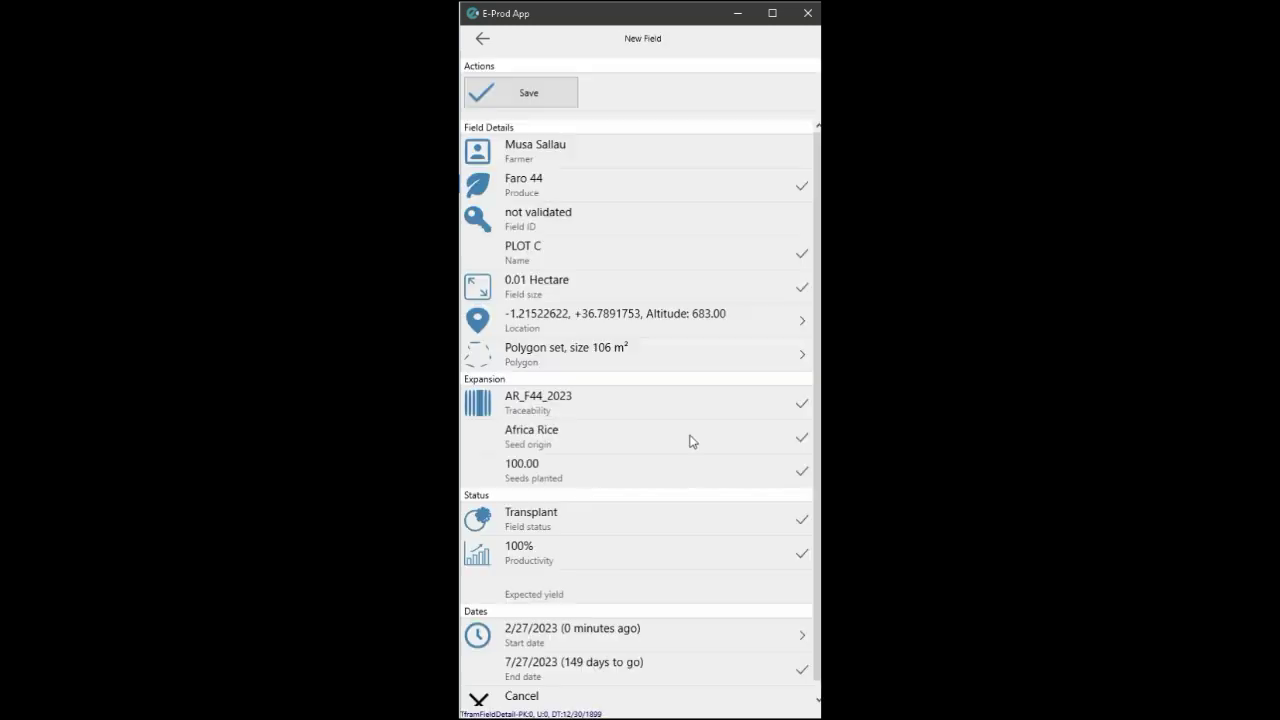
{"action": "left_click", "coordinate": [616, 642]}
{"action": "left_click", "coordinate": [624, 330]}
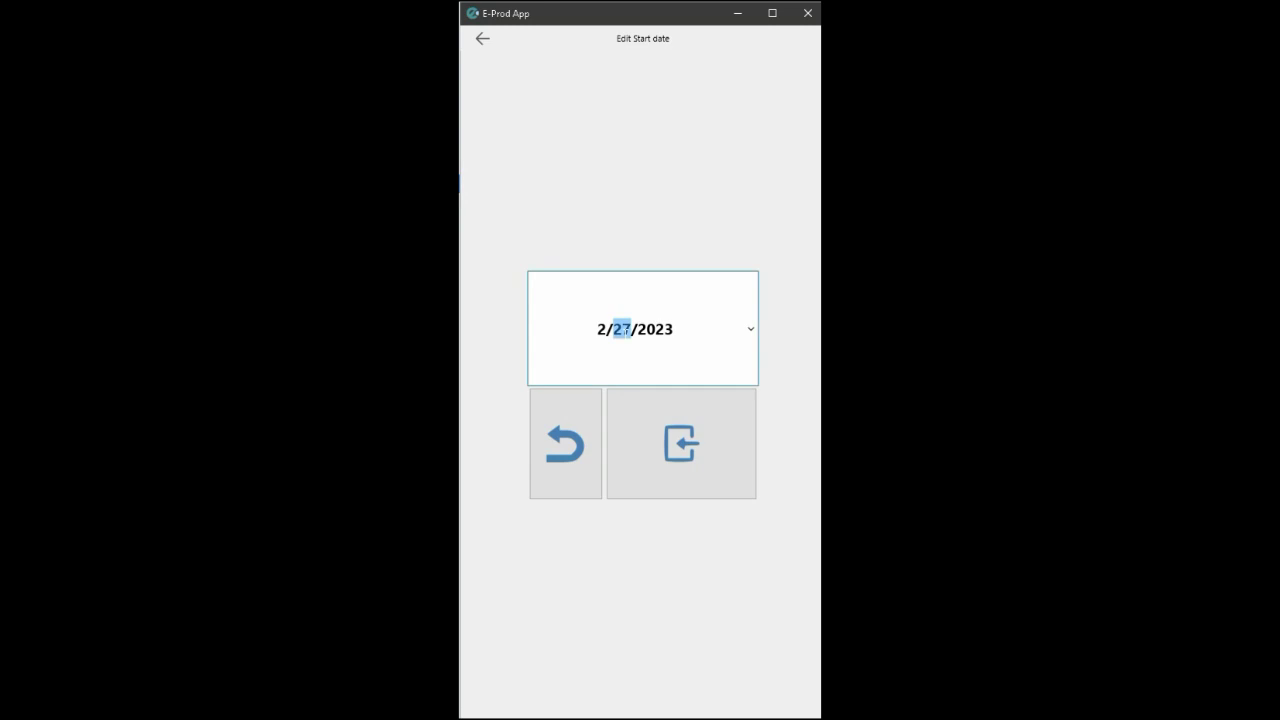
{"action": "type", "text": "24"}
{"action": "left_click", "coordinate": [670, 431]}
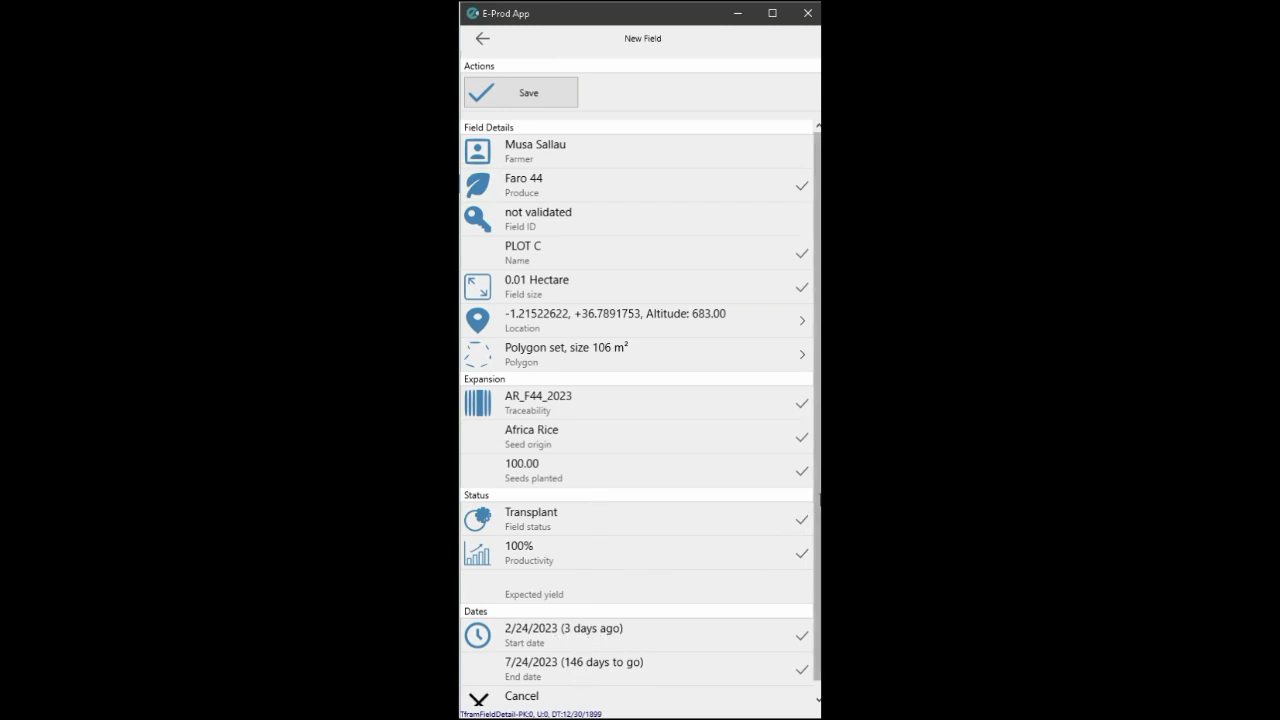
{"action": "scroll", "coordinate": [641, 414], "scroll_direction": "down", "scroll_amount": 1}
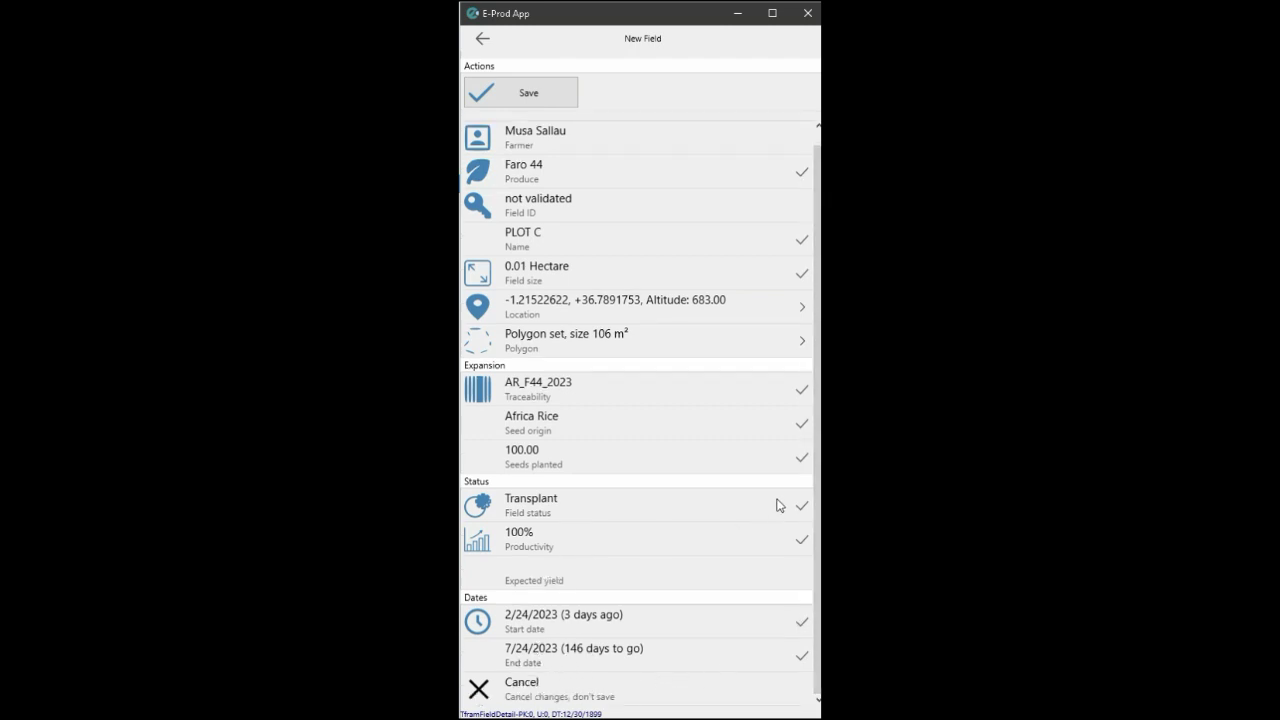
{"action": "scroll", "coordinate": [816, 470], "scroll_direction": "up", "scroll_amount": 1}
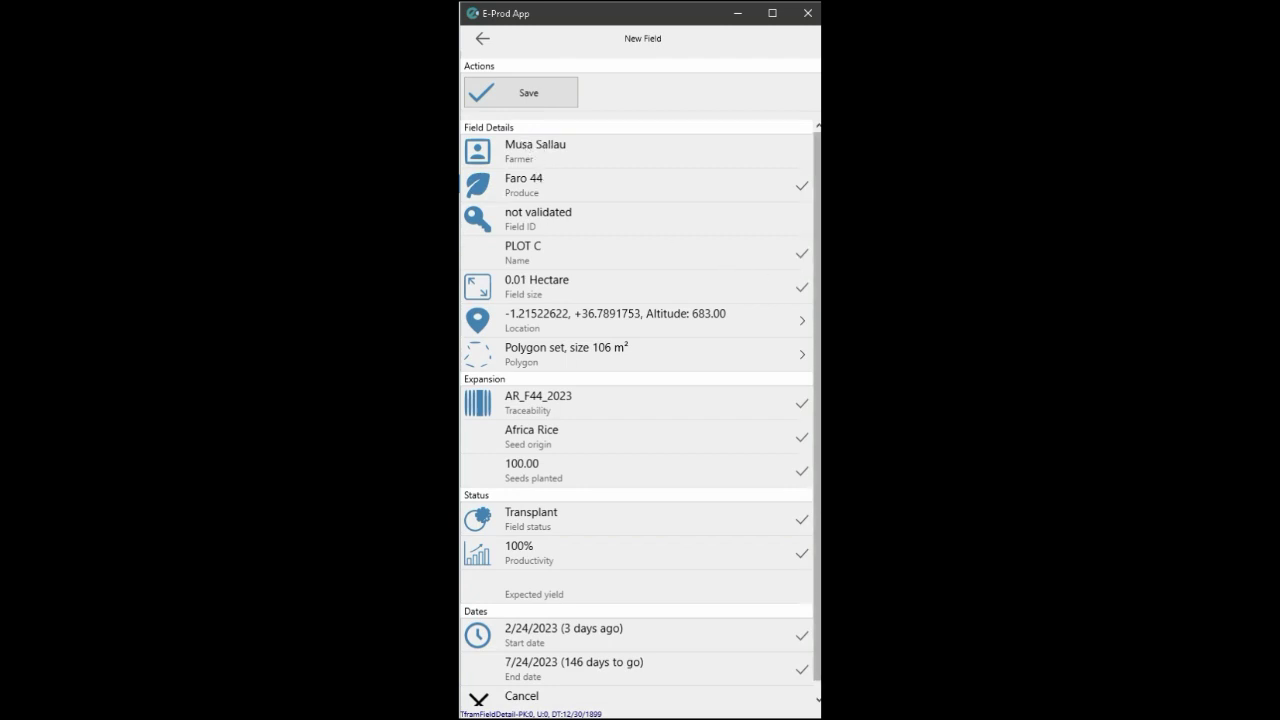
Save PLOT C and review its rice advice with NPK 15-15-15 and Urea schedules.
{"action": "left_click", "coordinate": [533, 104]}
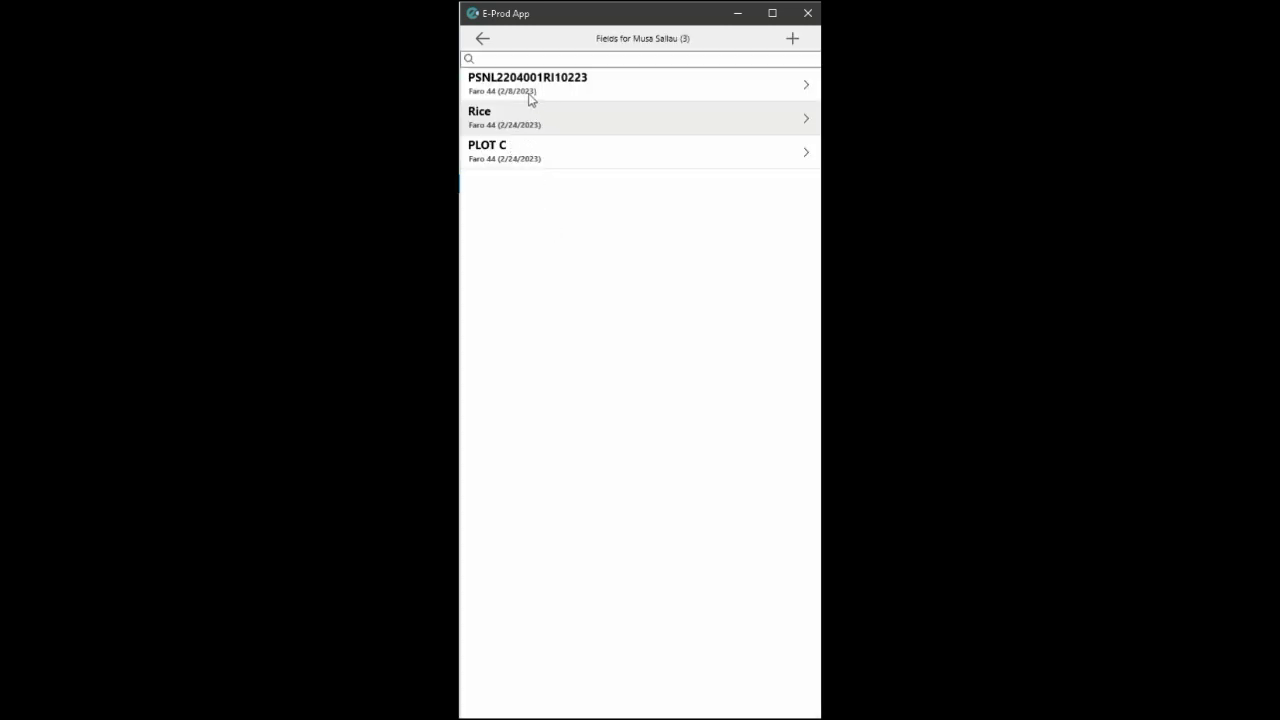
{"action": "left_click", "coordinate": [531, 158]}
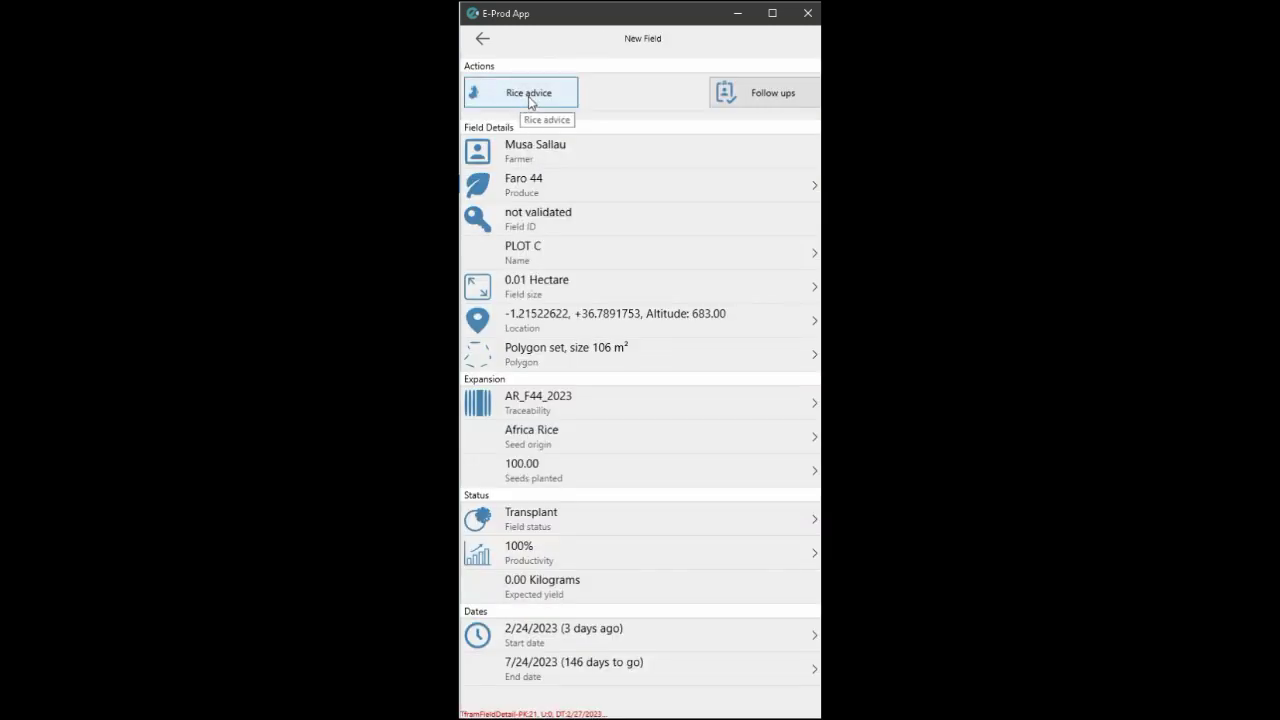
{"action": "left_click", "coordinate": [528, 100]}
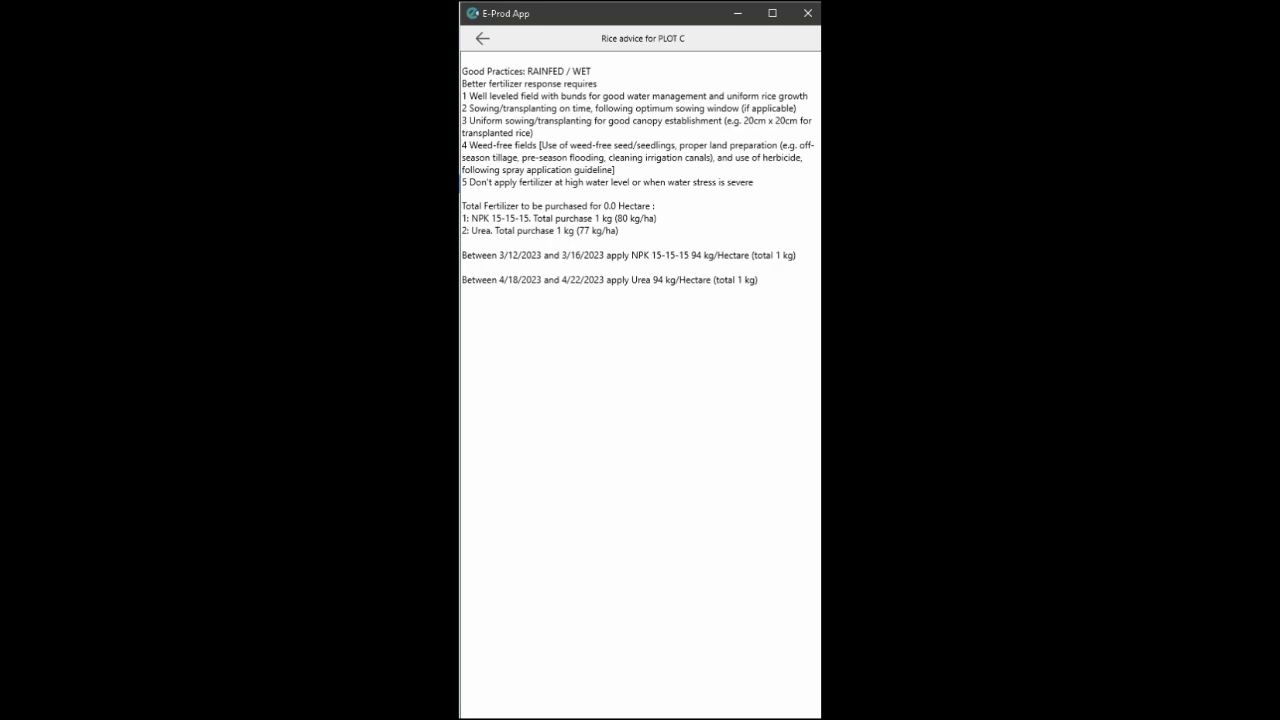
{"action": "left_click", "coordinate": [484, 39]}
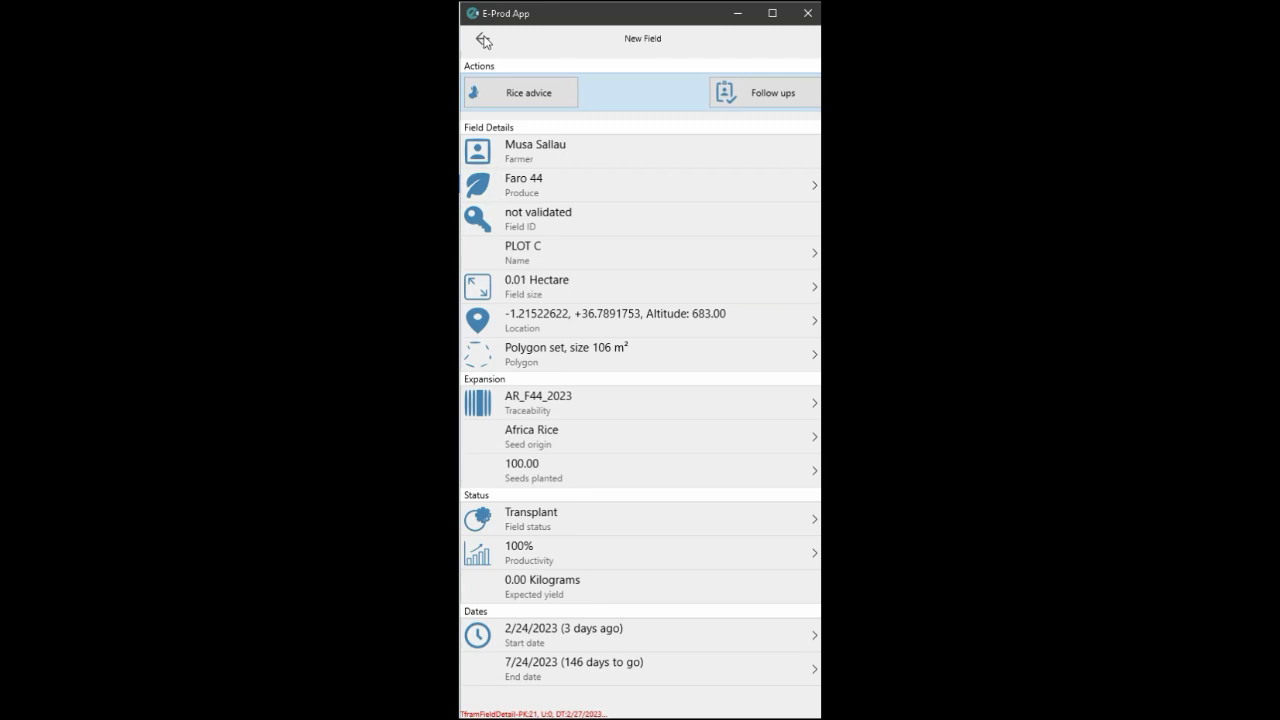
From the main menu's Sync page, synchronize the phone data with the server.
{"action": "left_click", "coordinate": [483, 40]}
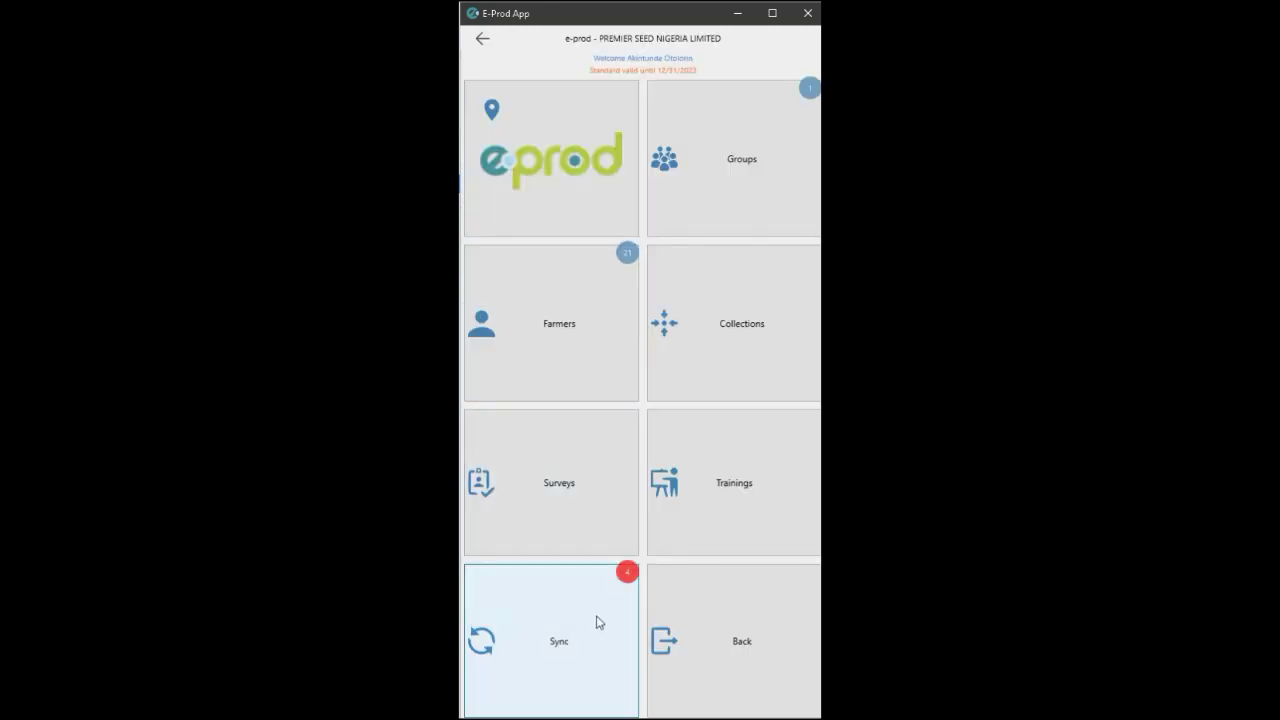
{"action": "left_click", "coordinate": [596, 615]}
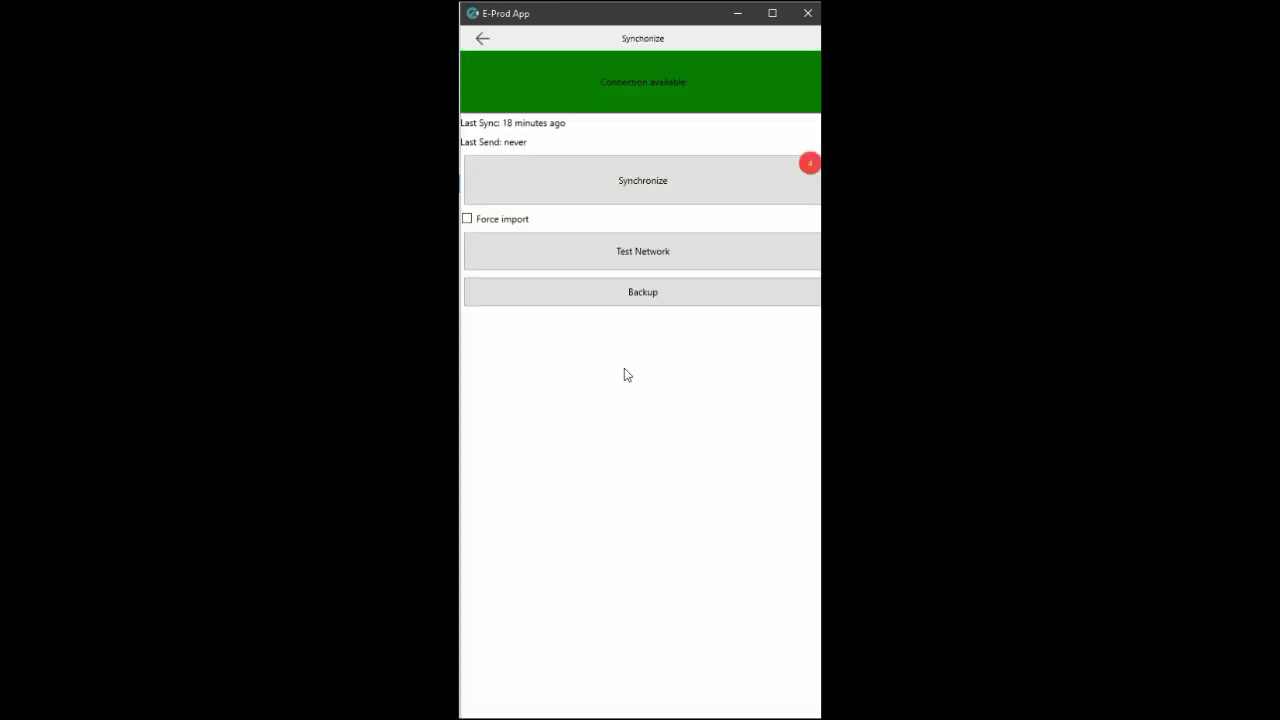
{"action": "left_click", "coordinate": [702, 185]}
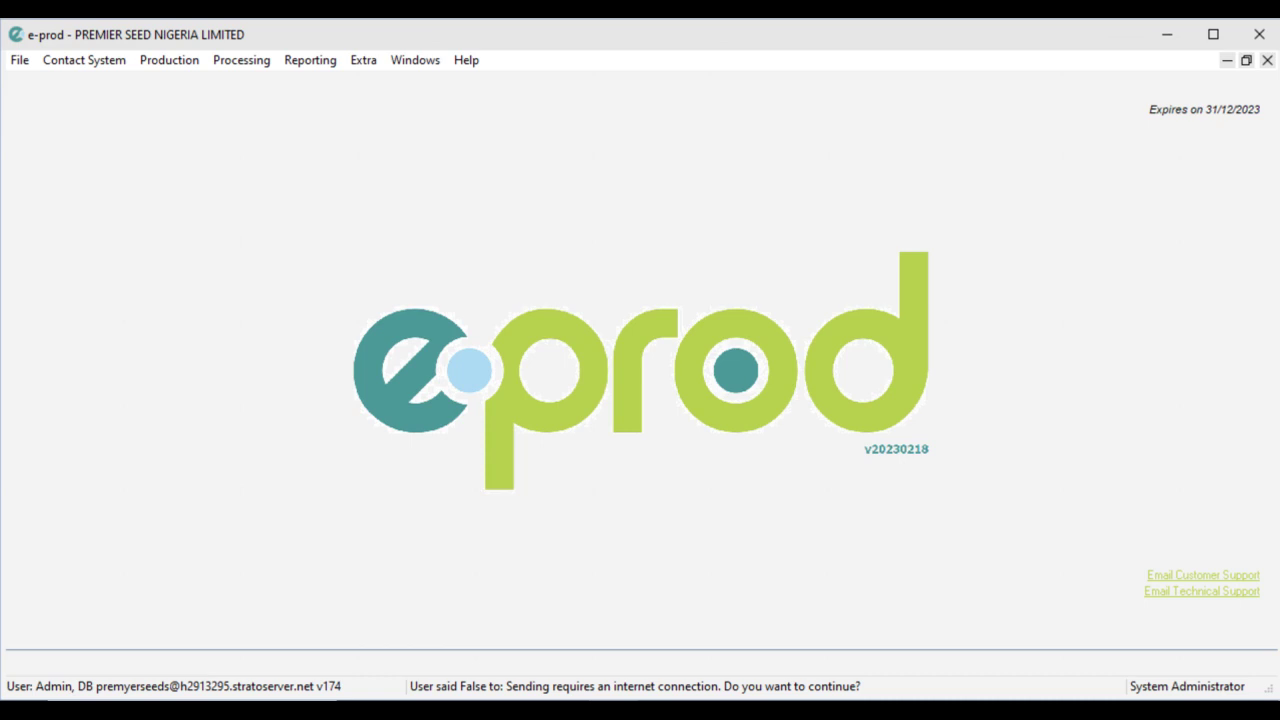
Download app data via File > Synchronize App data, finding nothing new, and close the window.
{"action": "left_click", "coordinate": [22, 66]}
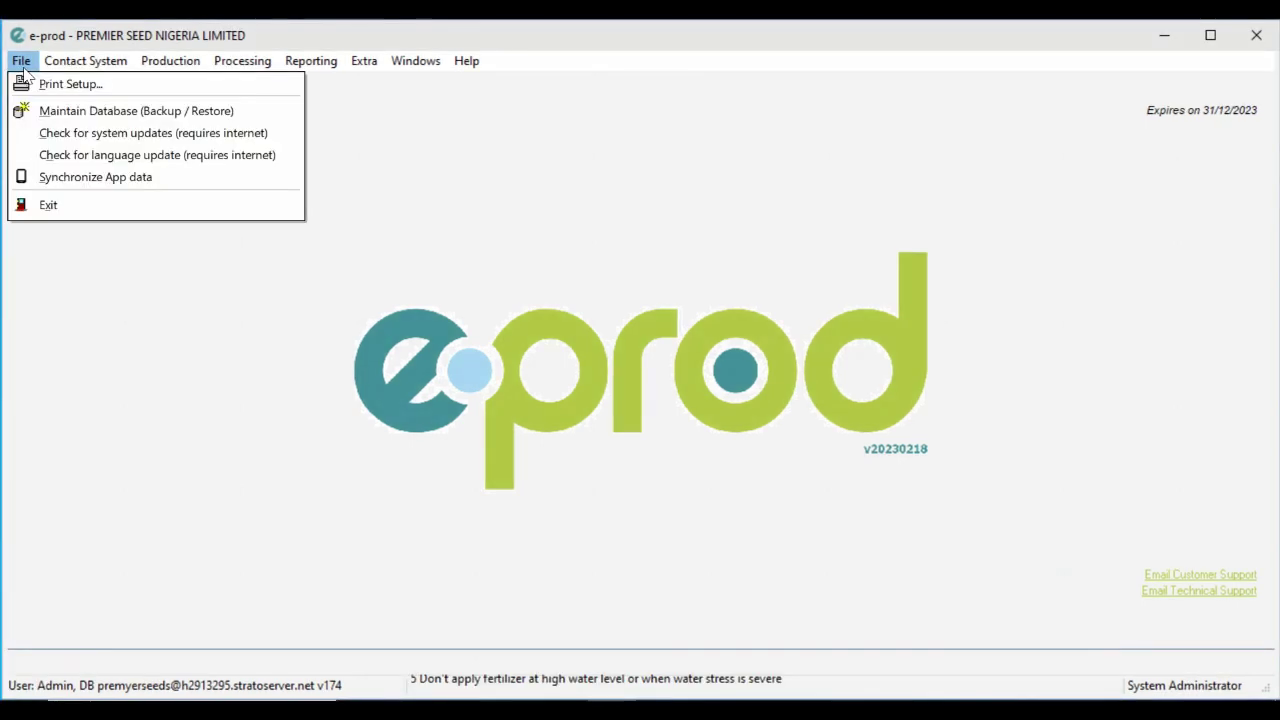
{"action": "left_click", "coordinate": [46, 180]}
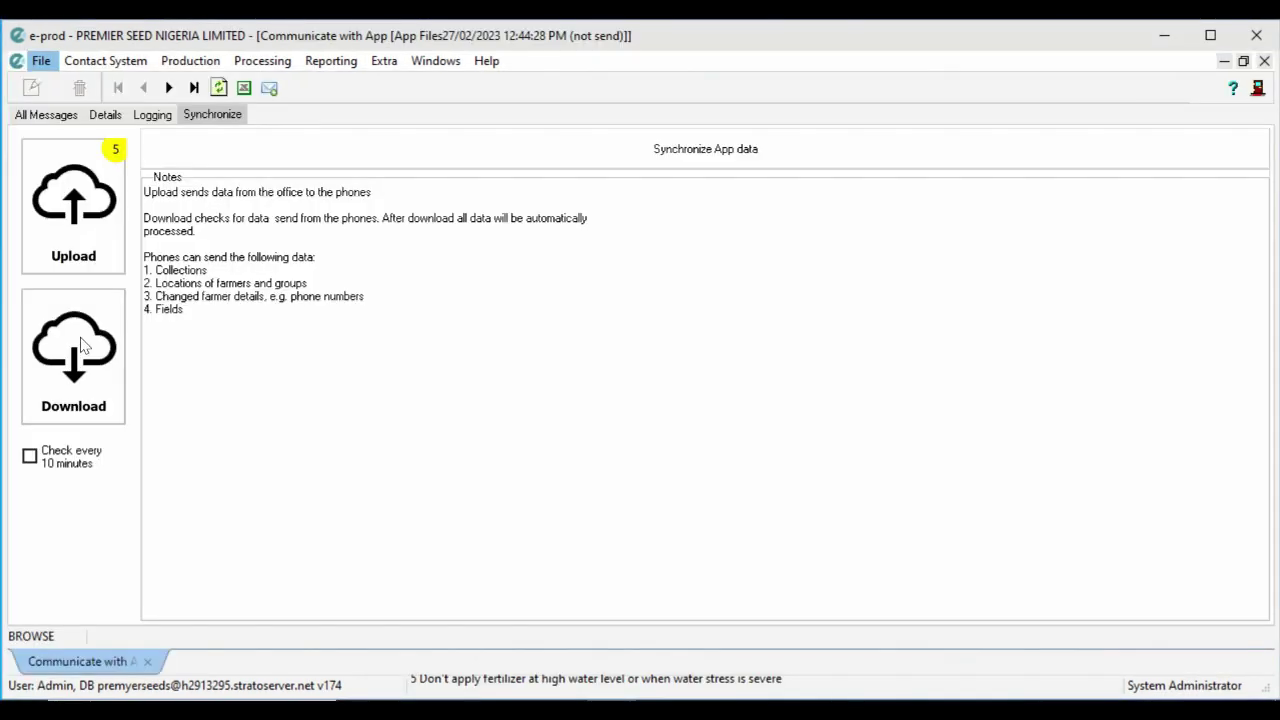
{"action": "left_click", "coordinate": [82, 345]}
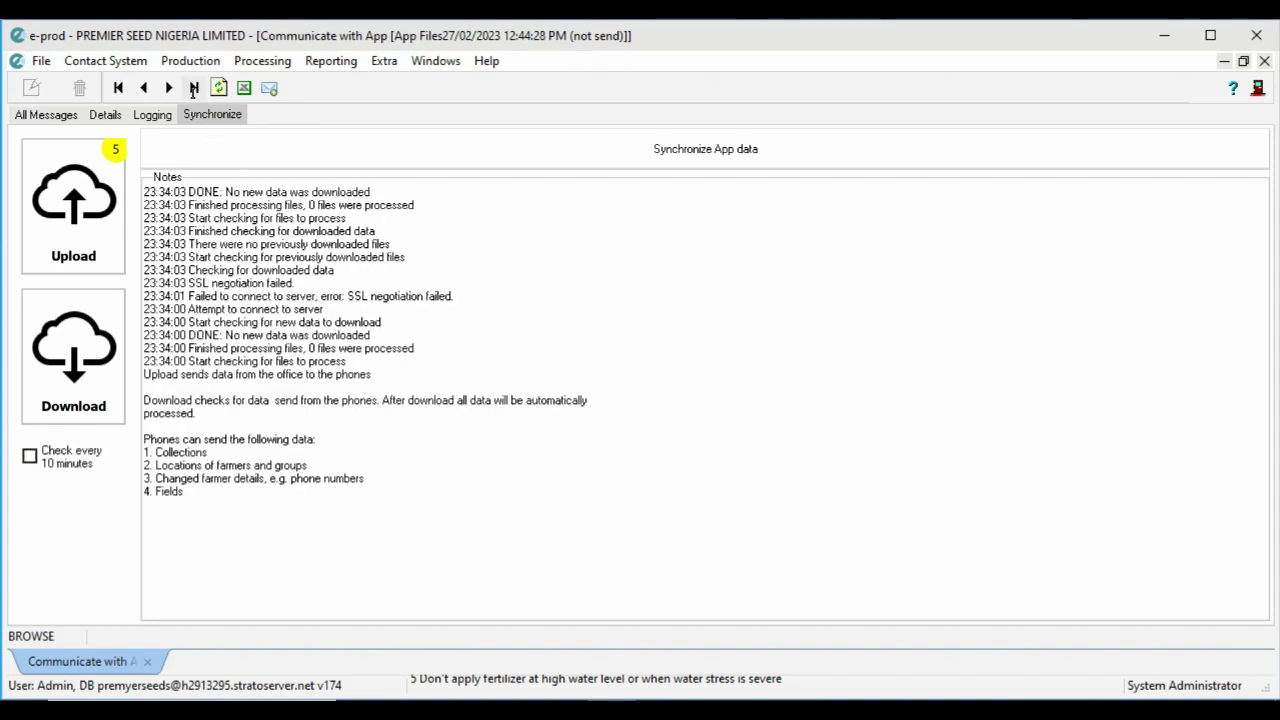
{"action": "left_click", "coordinate": [1264, 60]}
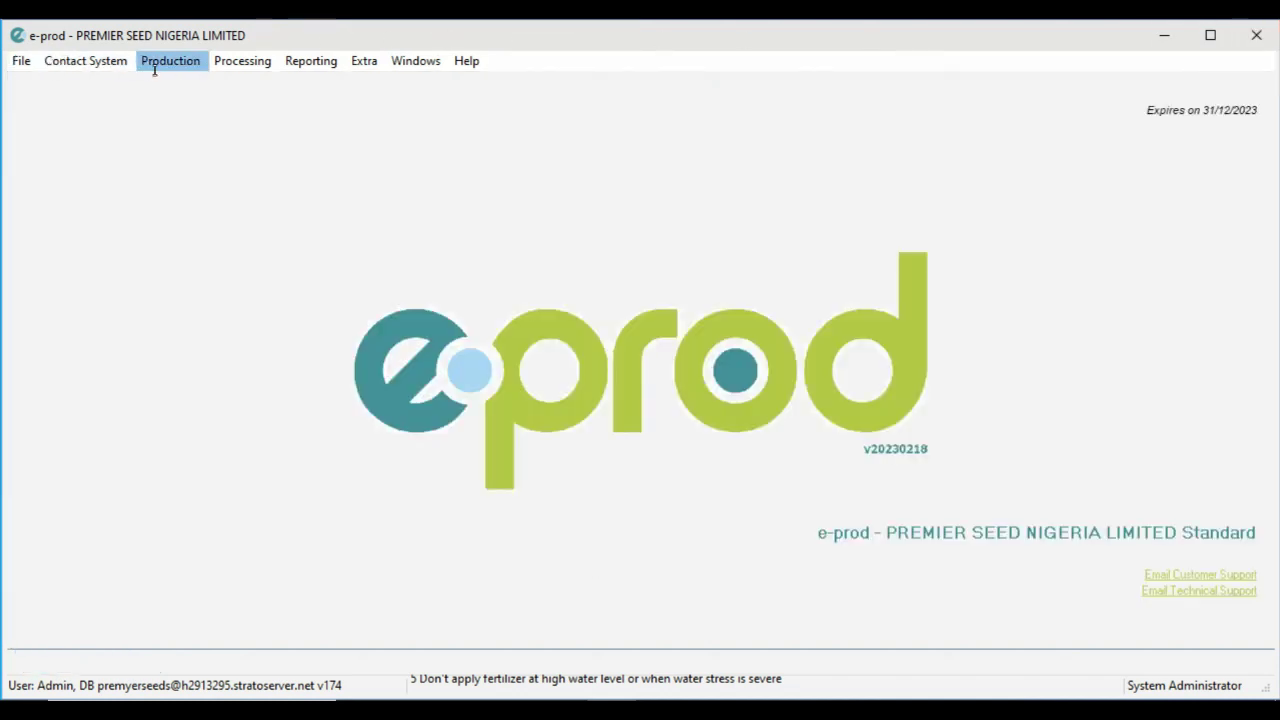
{"action": "left_click", "coordinate": [153, 63]}
Open the PLOT C record from the Fields list and send its fertilizer advice as SMS.
{"action": "left_click", "coordinate": [184, 106]}
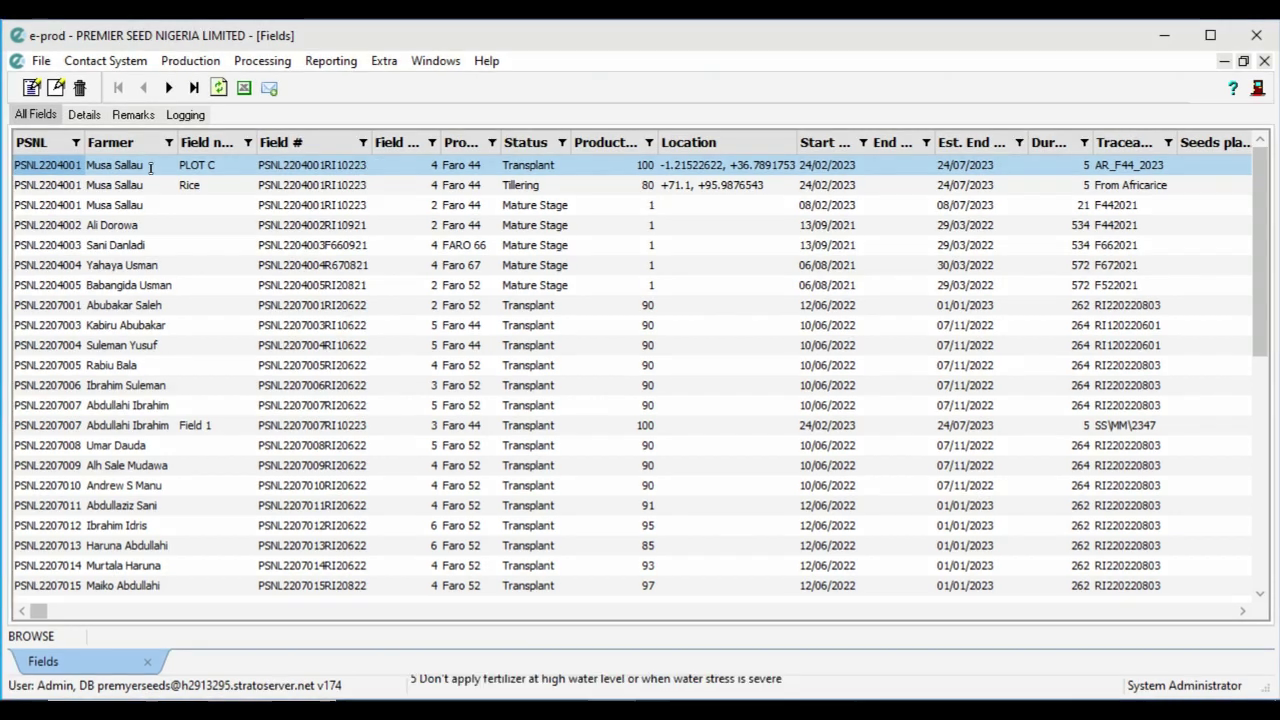
{"action": "double_click", "coordinate": [211, 168]}
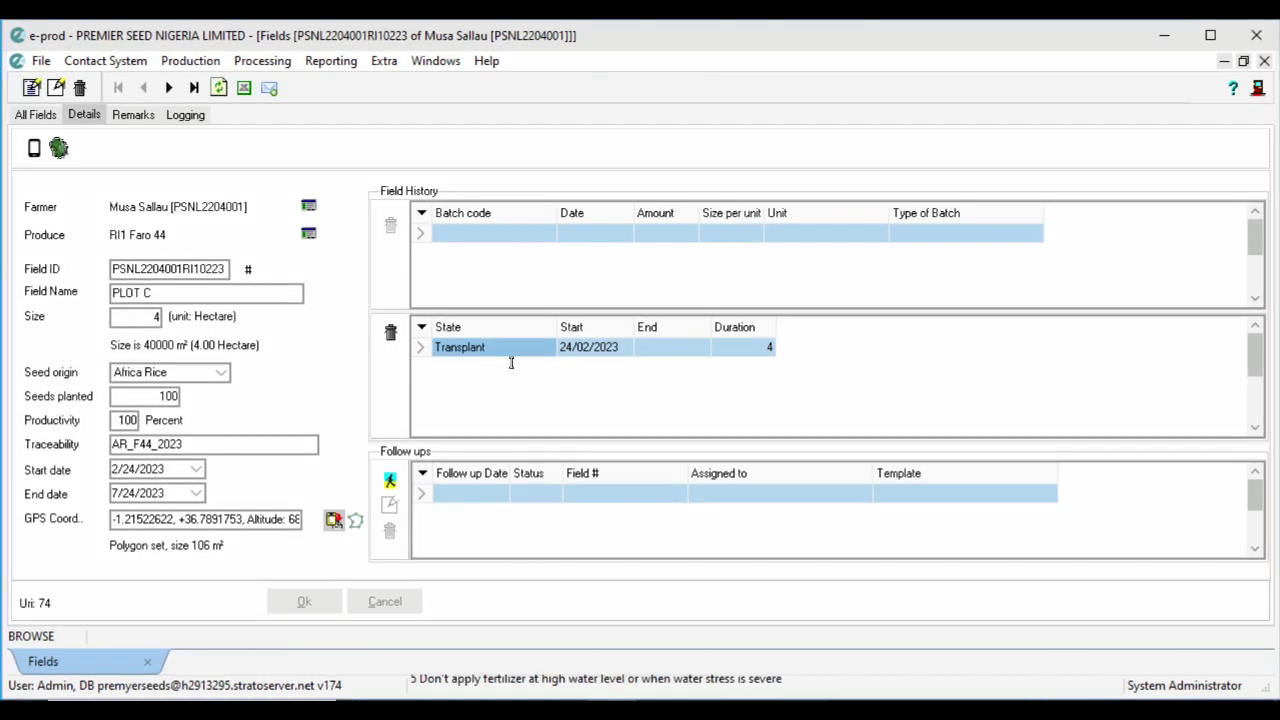
{"action": "left_click", "coordinate": [66, 157]}
Close the PLOT C field window and open the Contact System > SMS Message list.
{"action": "left_click", "coordinate": [1264, 61]}
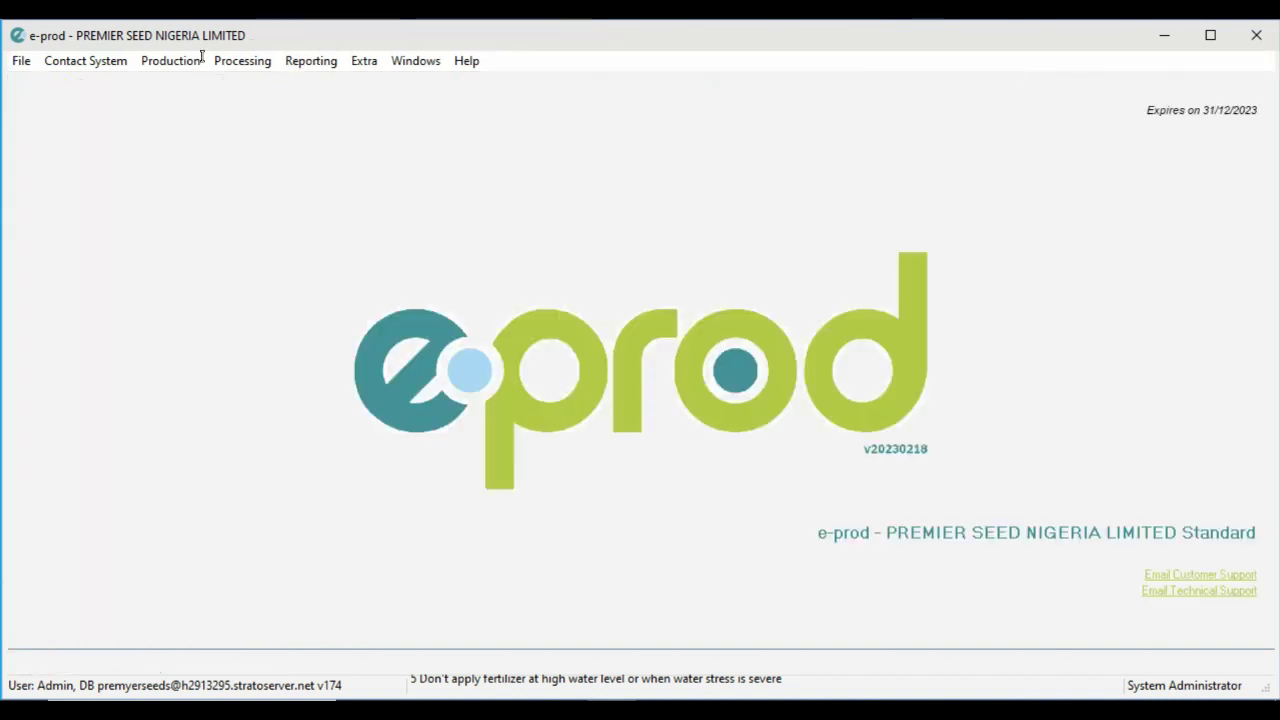
{"action": "left_click", "coordinate": [83, 61]}
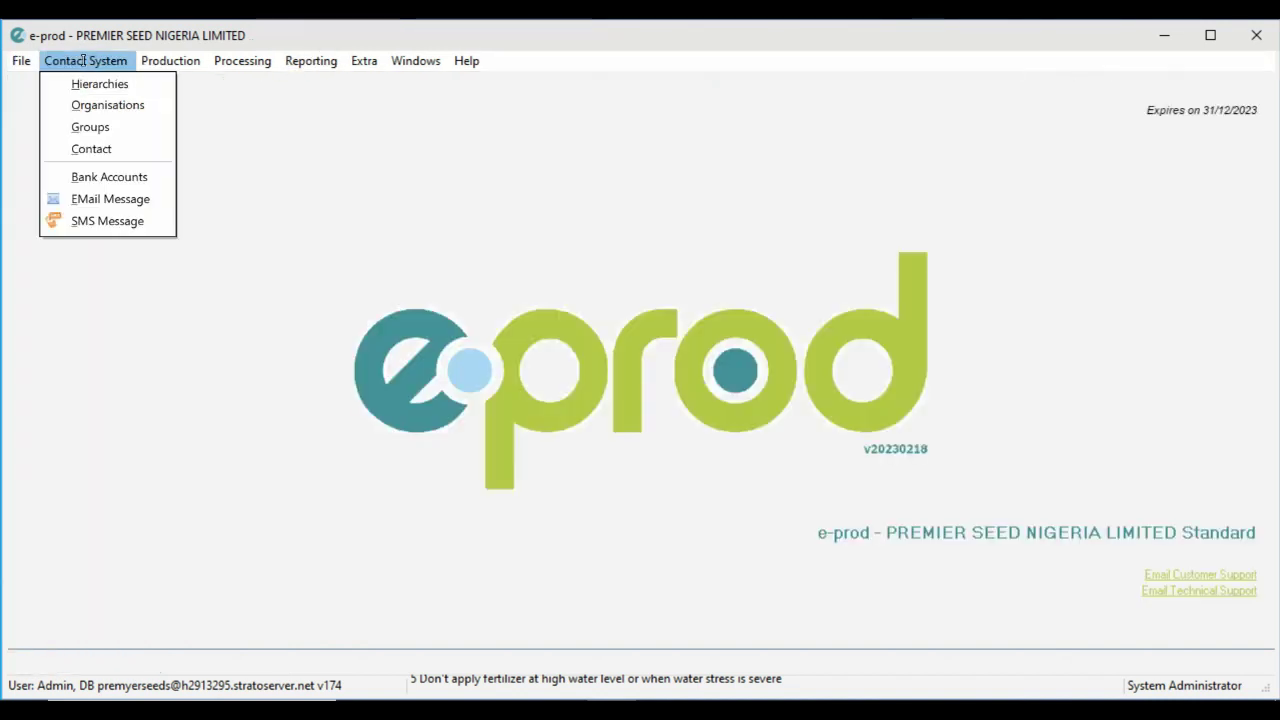
{"action": "left_click", "coordinate": [89, 222]}
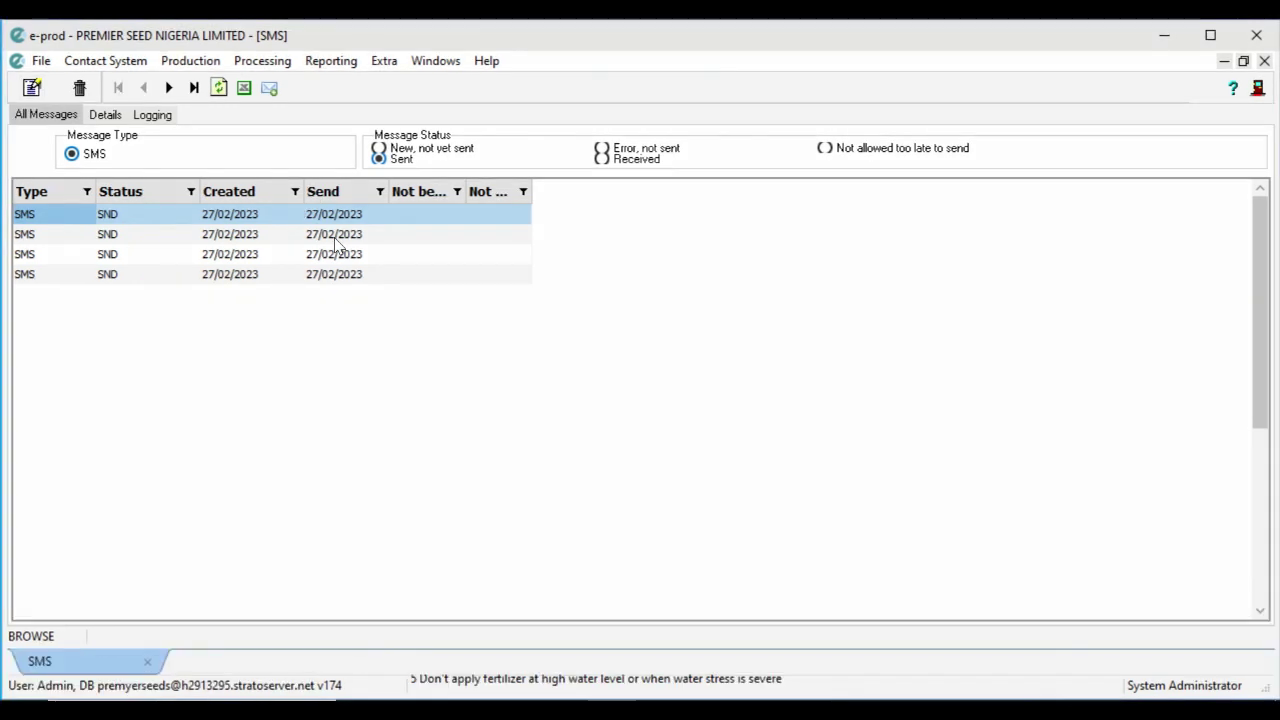
Open the details of the second sent SMS message in the list.
{"action": "double_click", "coordinate": [336, 240]}
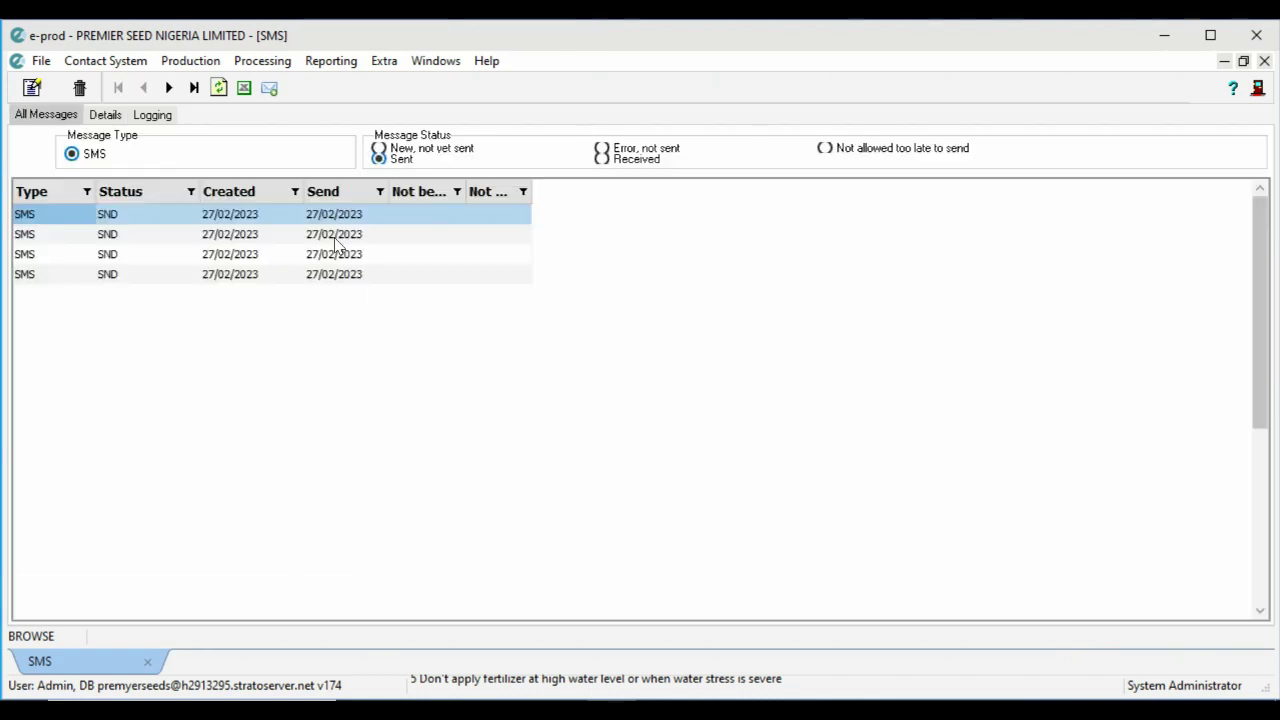
{"action": "double_click", "coordinate": [336, 240]}
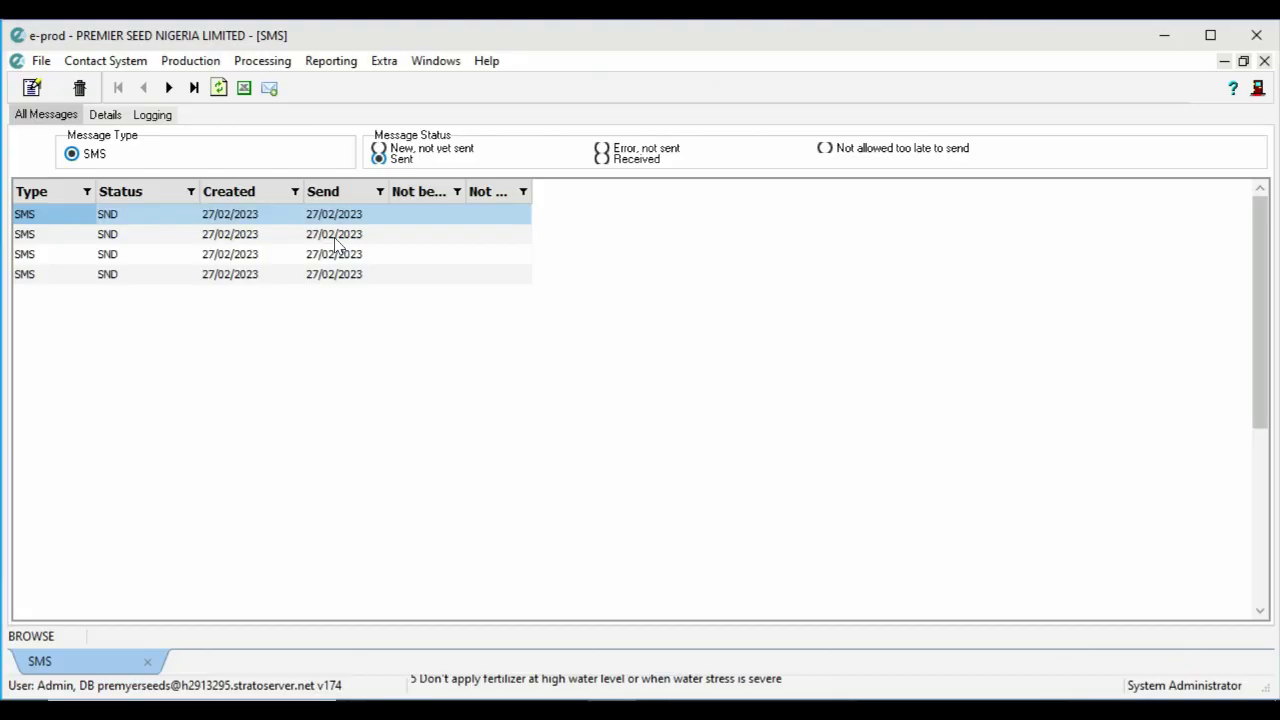
{"action": "double_click", "coordinate": [336, 238]}
Read the second sent SMS, then open another message's full text.
{"action": "double_click", "coordinate": [336, 240]}
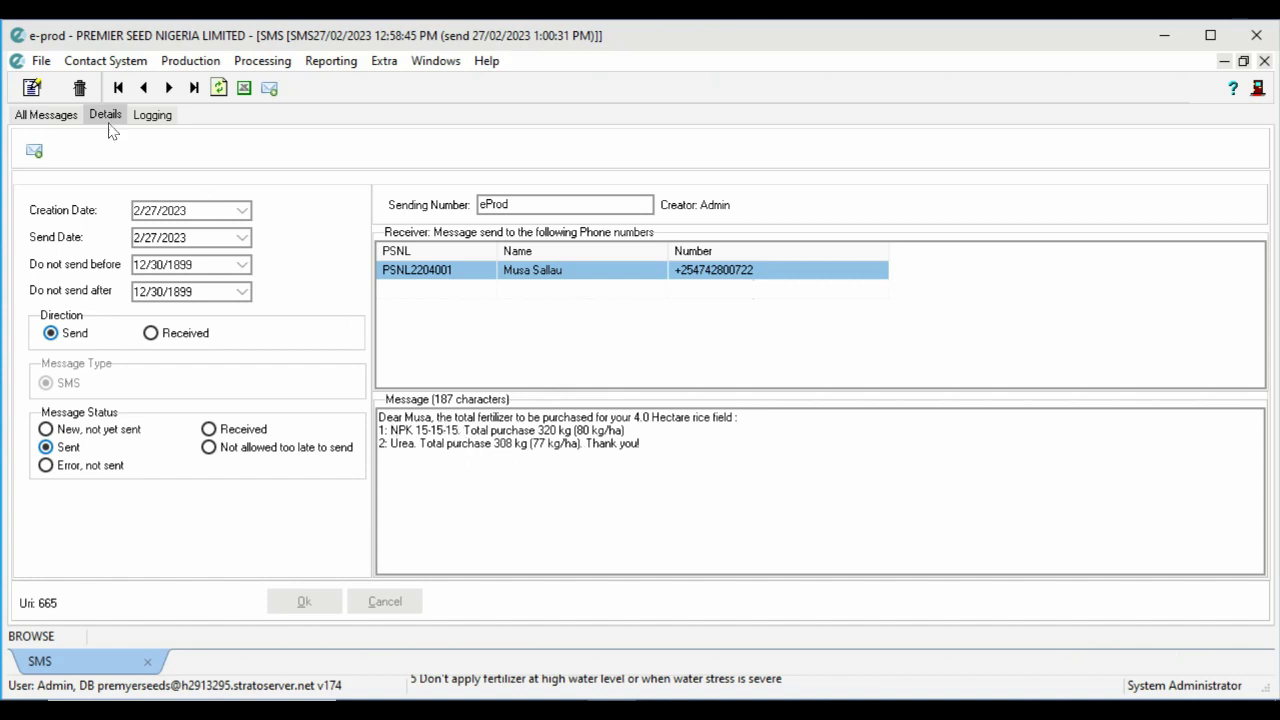
{"action": "left_click", "coordinate": [38, 114]}
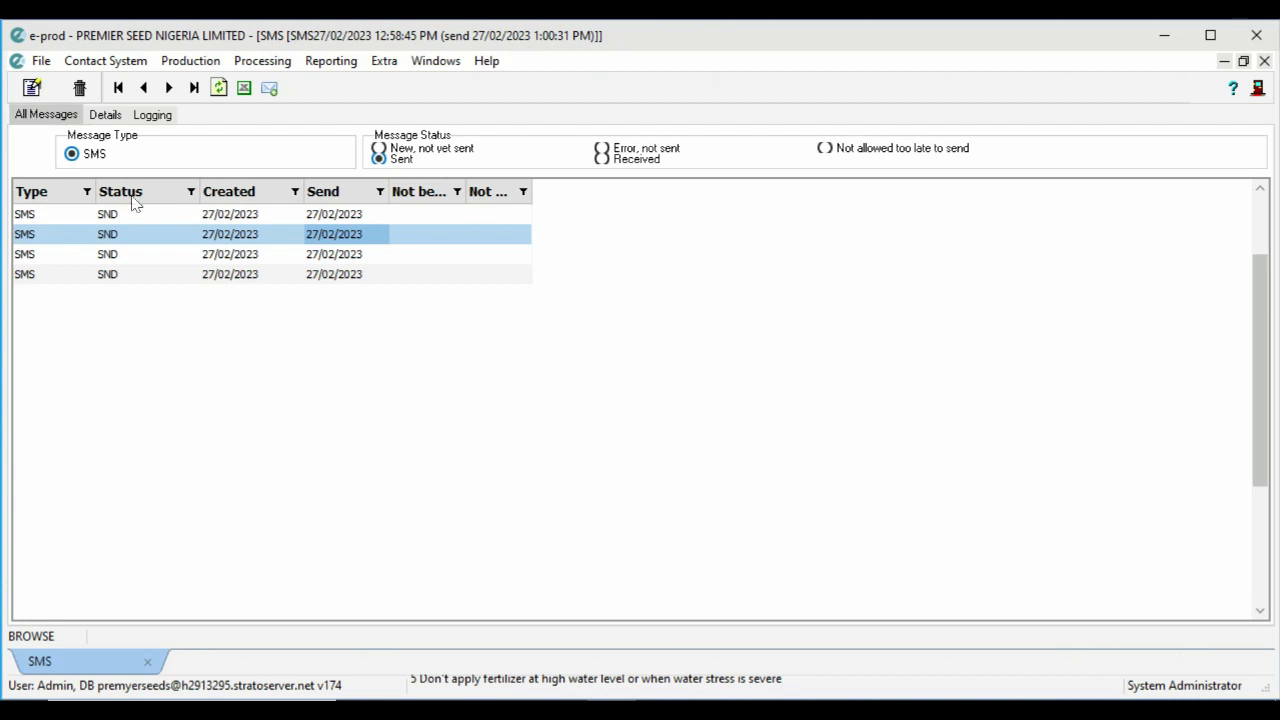
{"action": "double_click", "coordinate": [210, 256]}
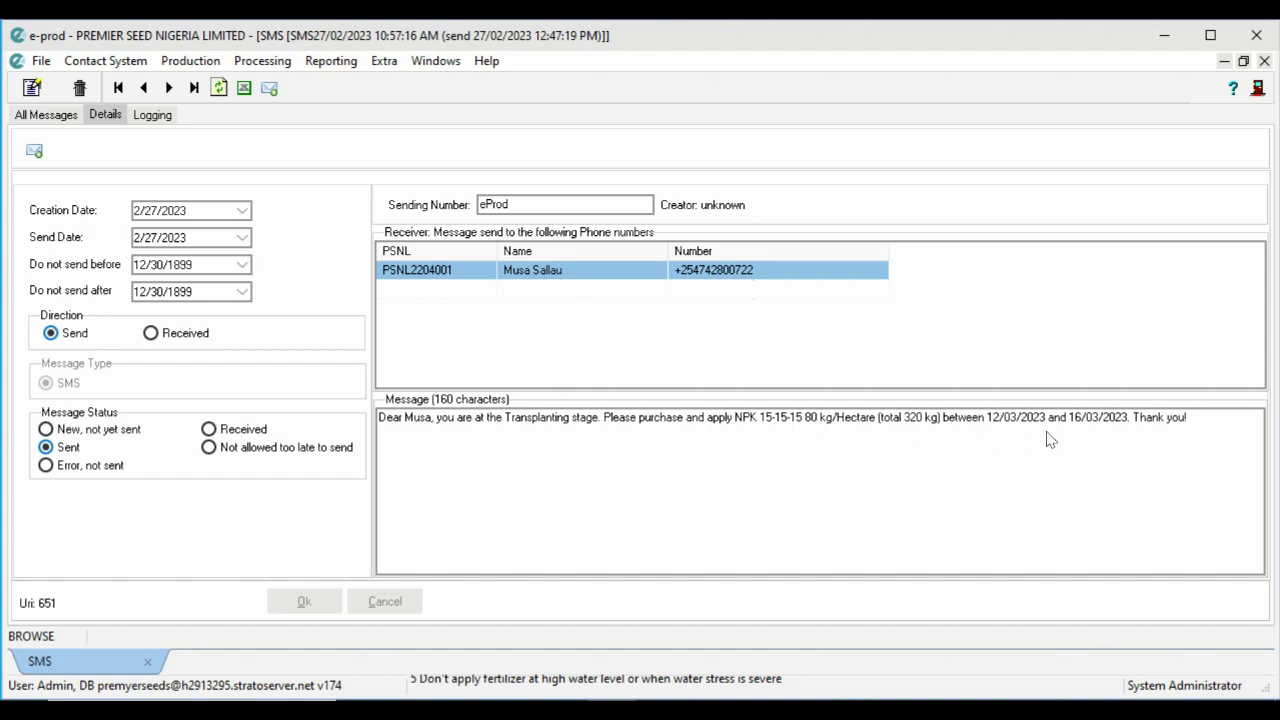
Resend the Panicle Initiation advice for Urea 190 kg/Hectare, 760 kg total.
{"action": "left_click", "coordinate": [40, 115]}
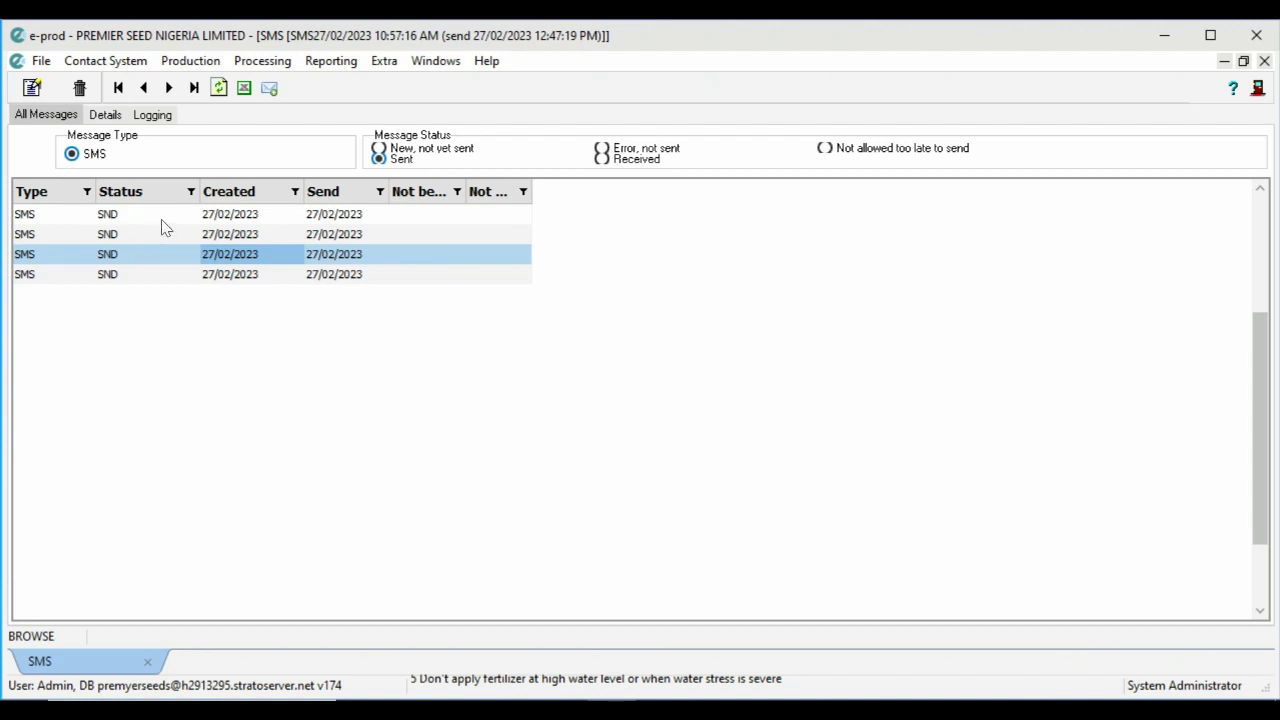
{"action": "double_click", "coordinate": [163, 232]}
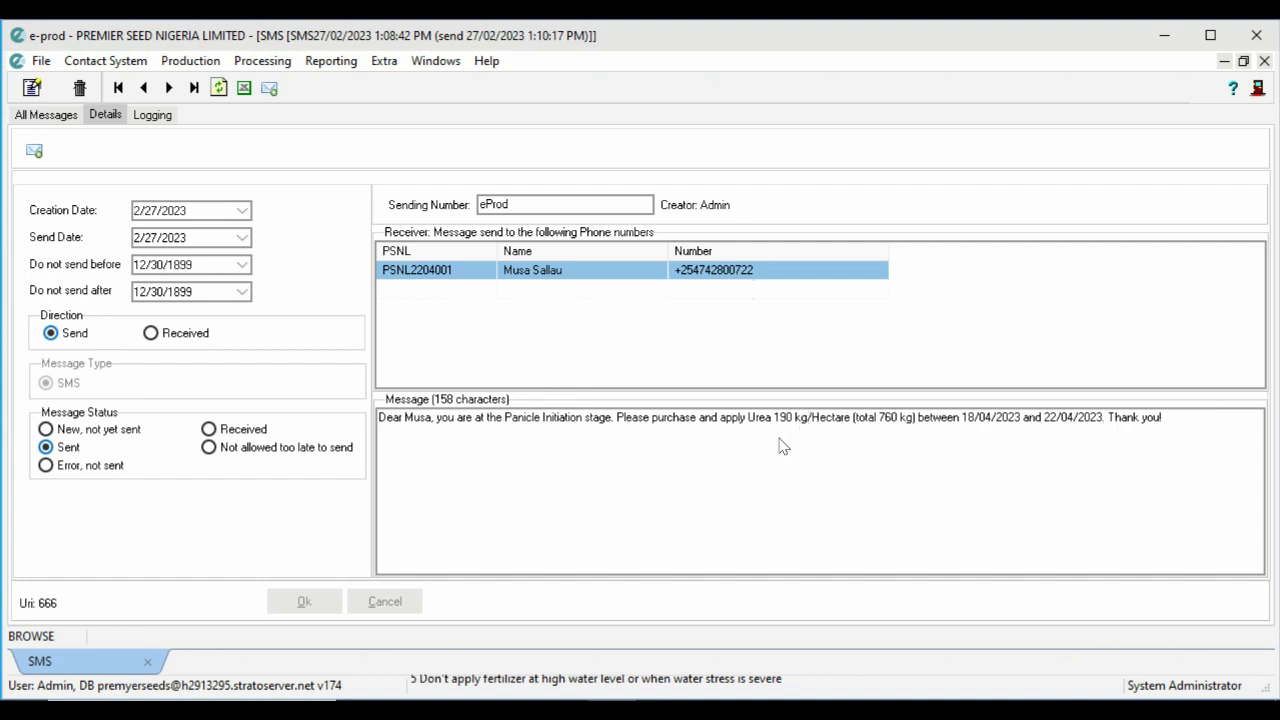
{"action": "left_click", "coordinate": [34, 151]}
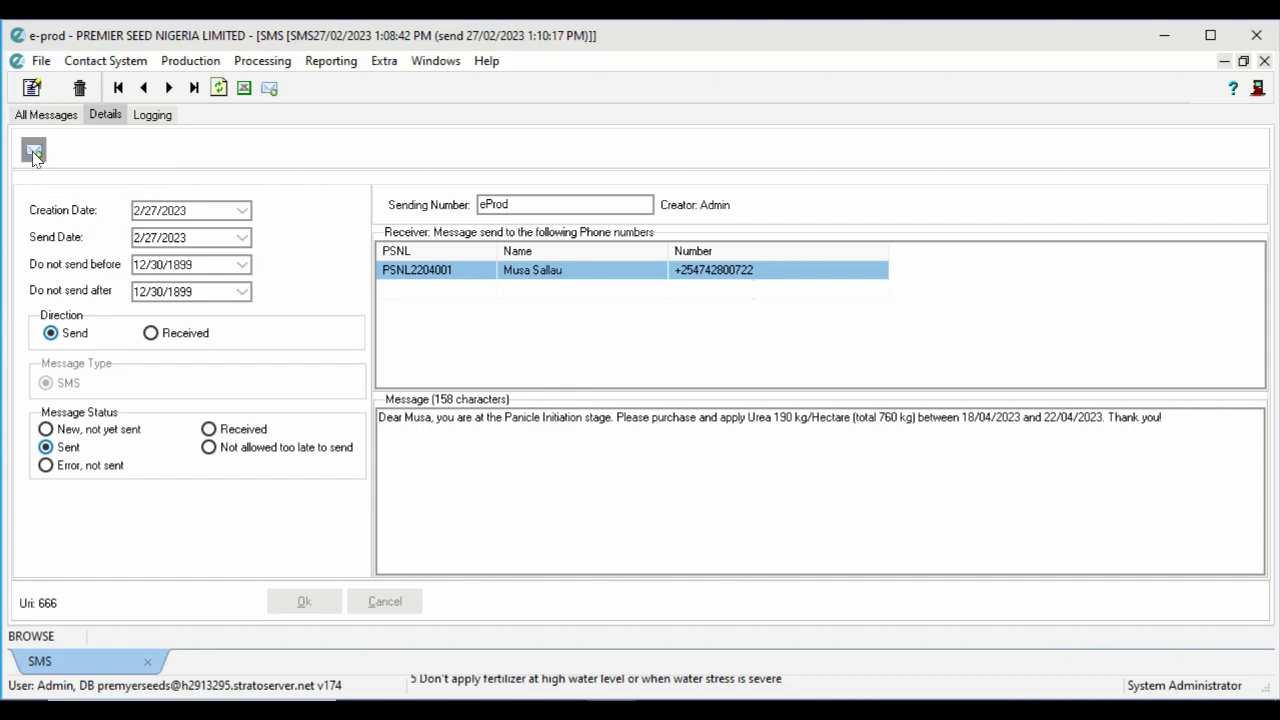